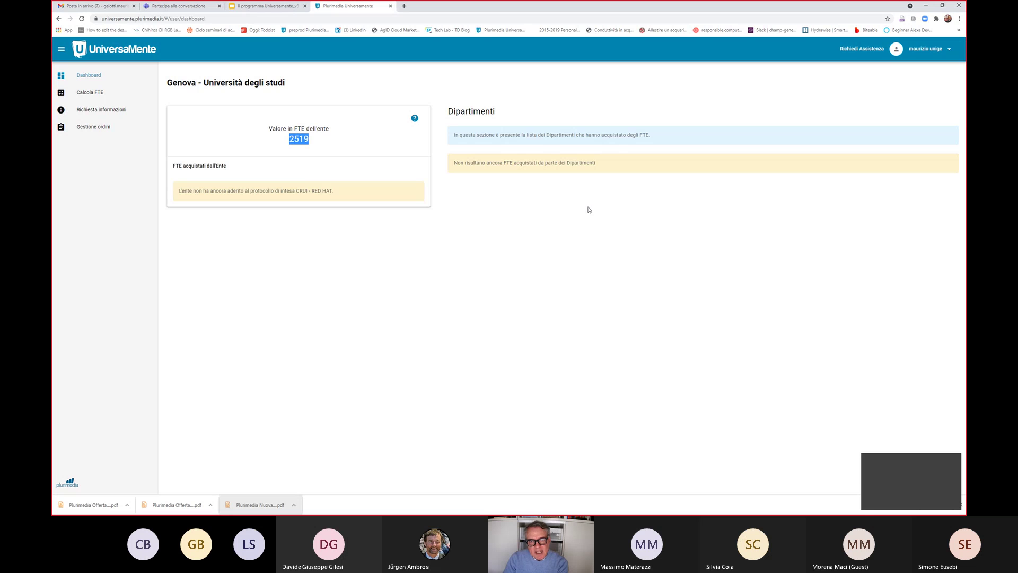
Open the Richiesta informazioni form, tick CAMPUS 1 Standard and show its included Red Hat distributions
click(100, 112)
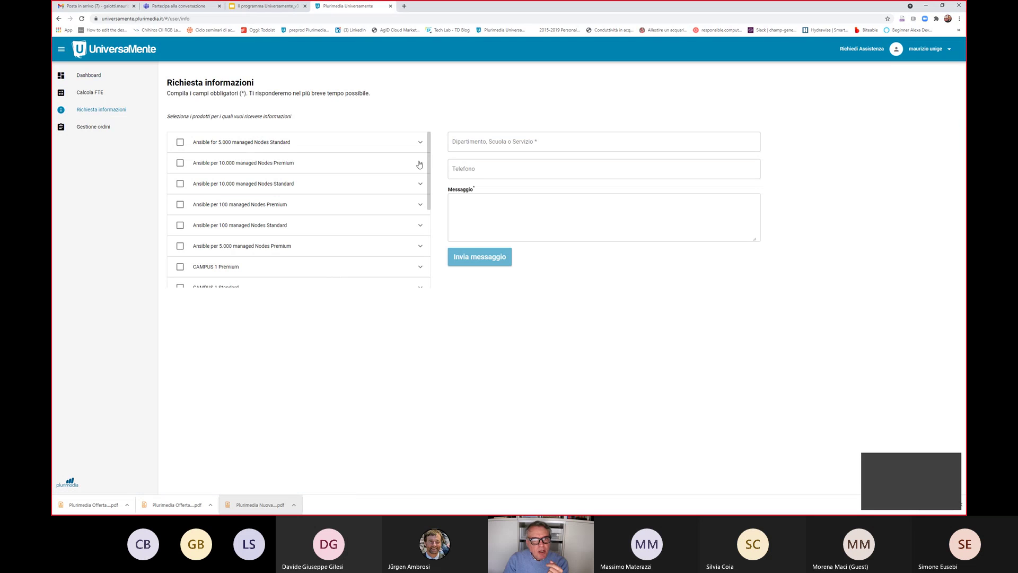
drag(429, 147, 430, 191)
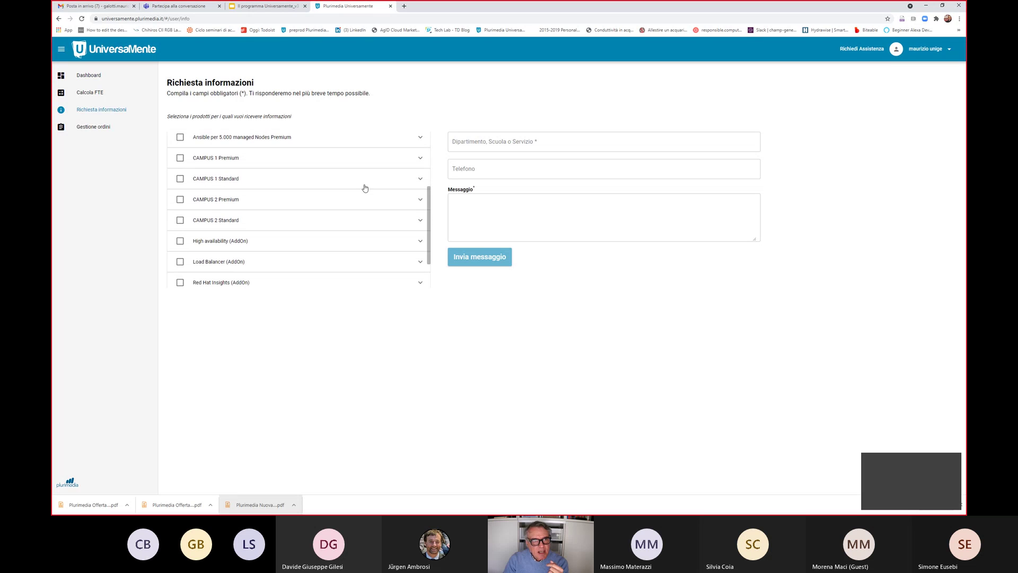
click(181, 179)
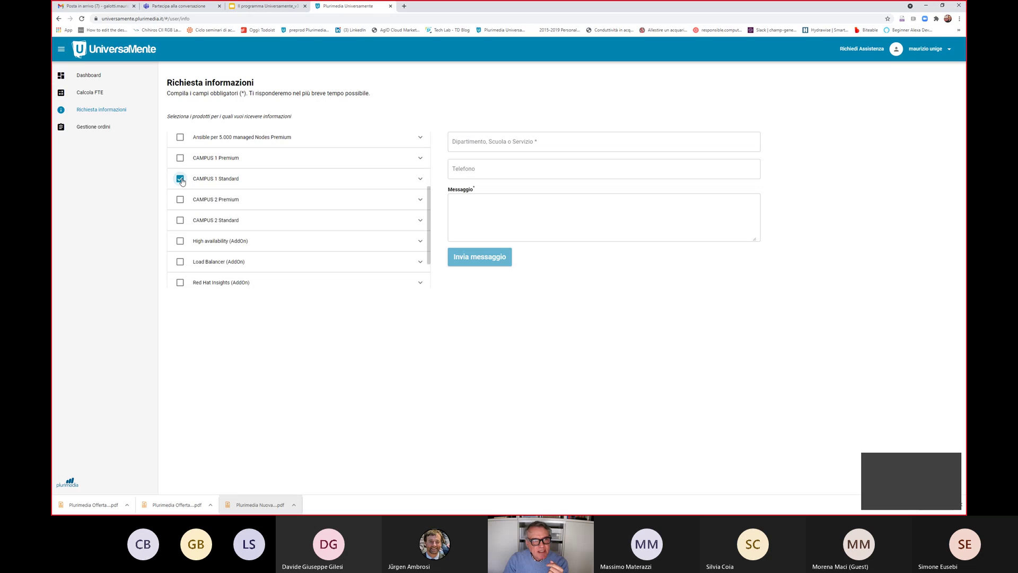
click(420, 181)
scroll(245, 220, down, 1)
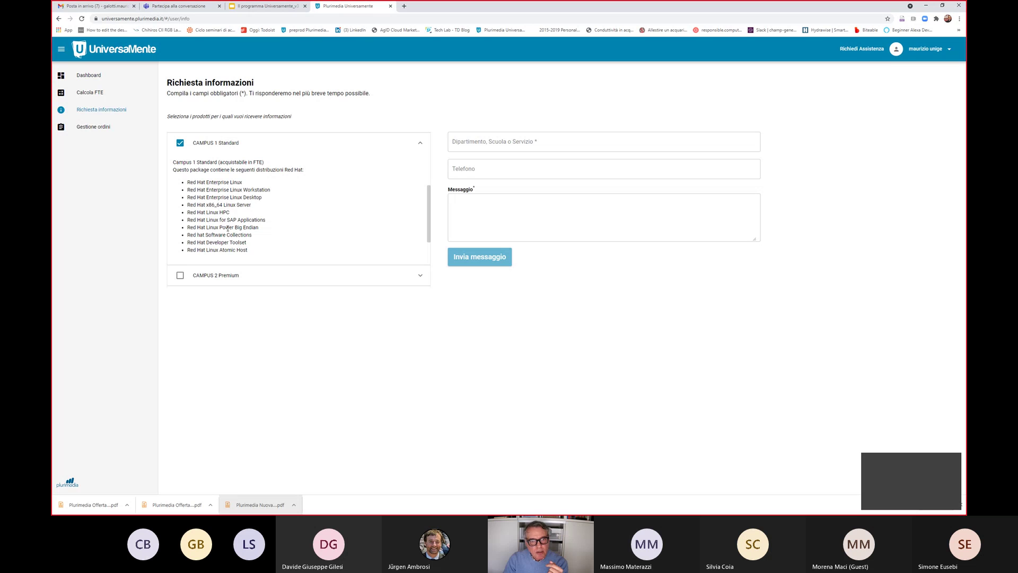
drag(428, 208, 428, 223)
scroll(289, 189, up, 2)
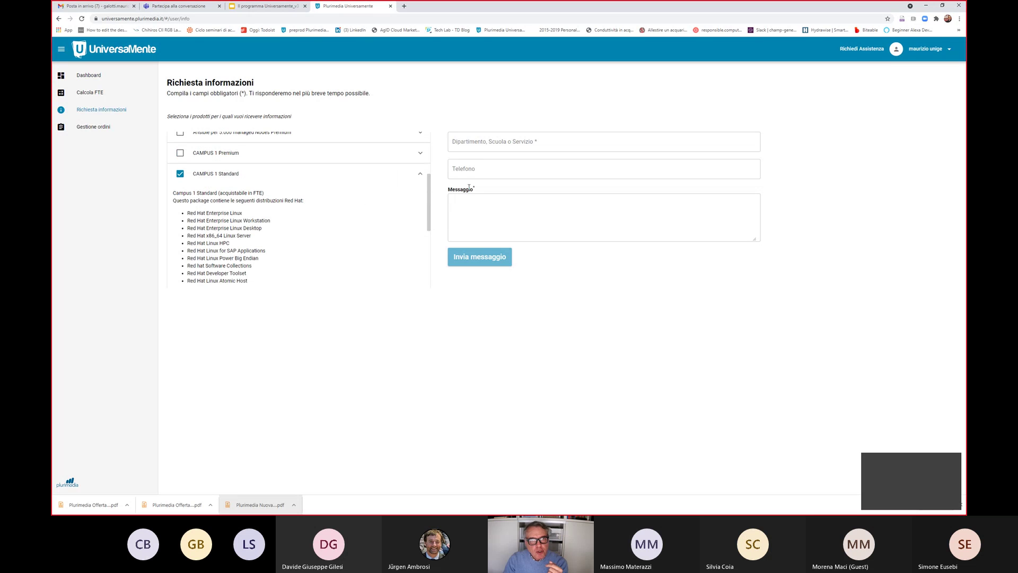
Enter 'CED Di Ateneo' as department, write a message asking about CAMPUS 1 Standard, and send it
click(498, 144)
text(CED D)
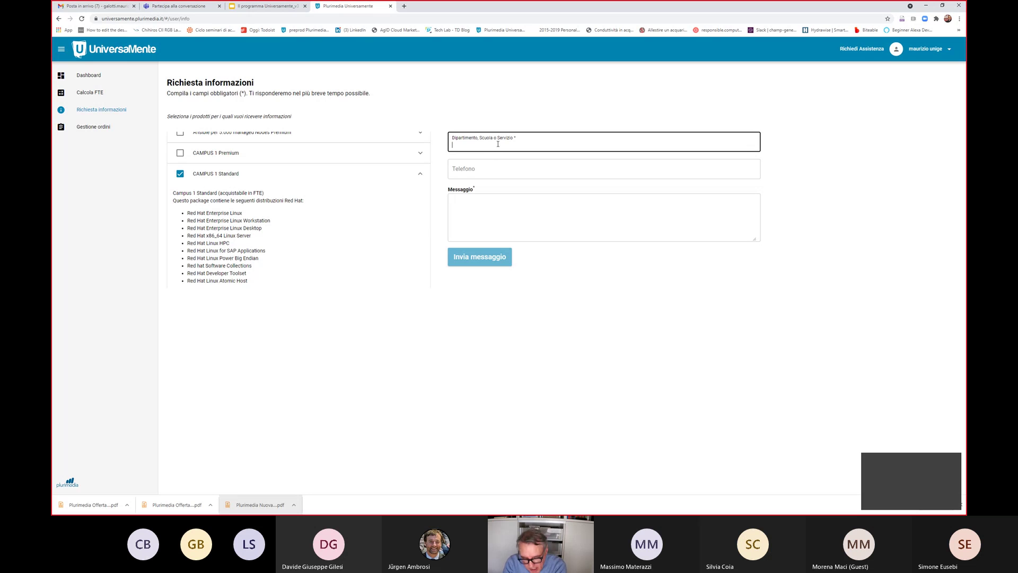
text(i)
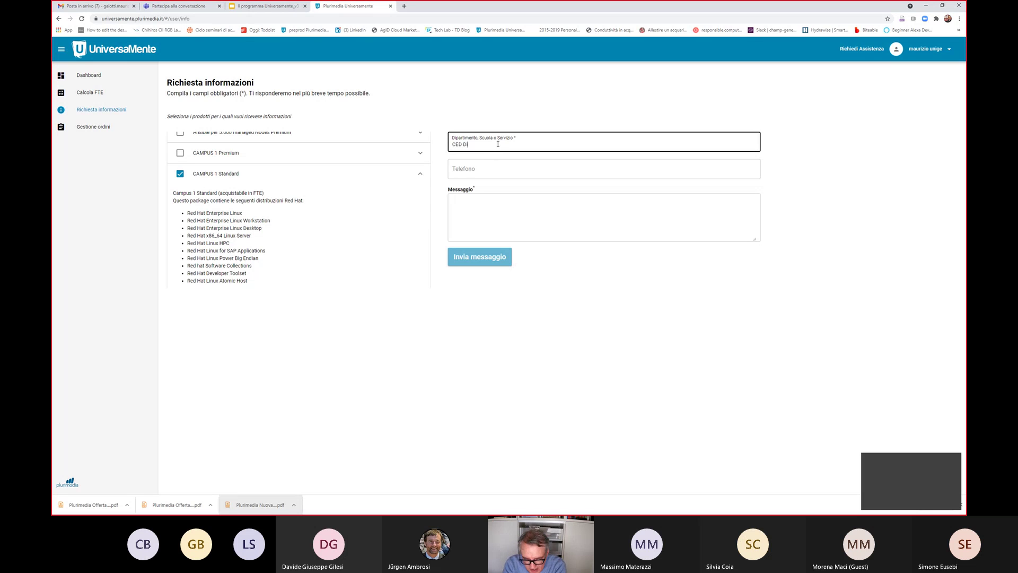
text( Ateen)
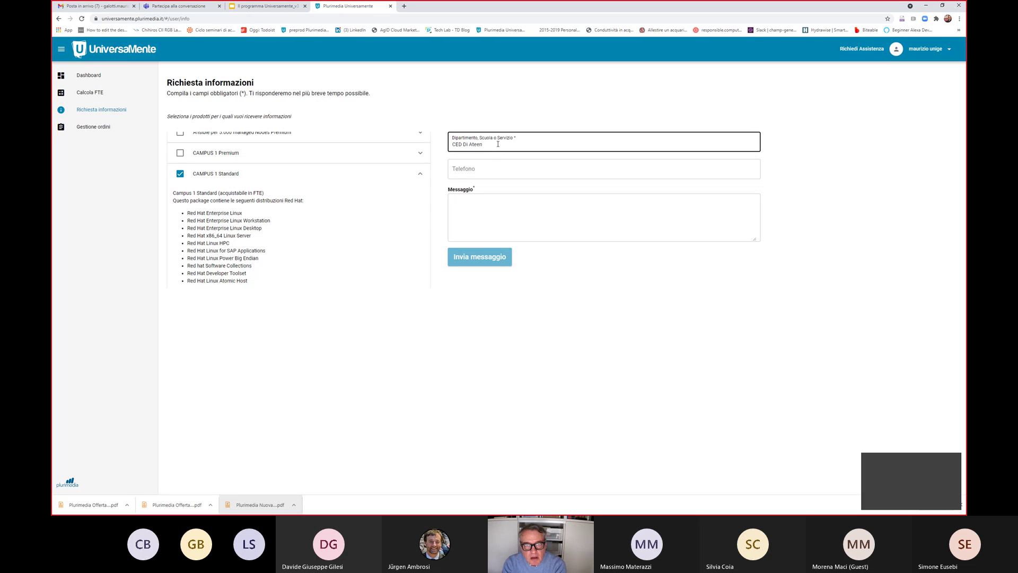
text(neo)
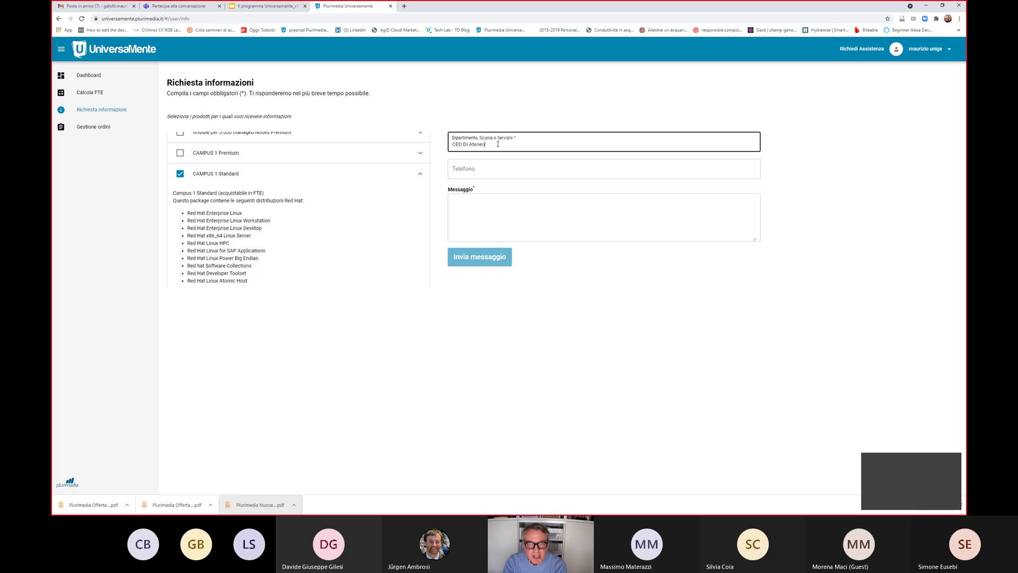
key(Tab)
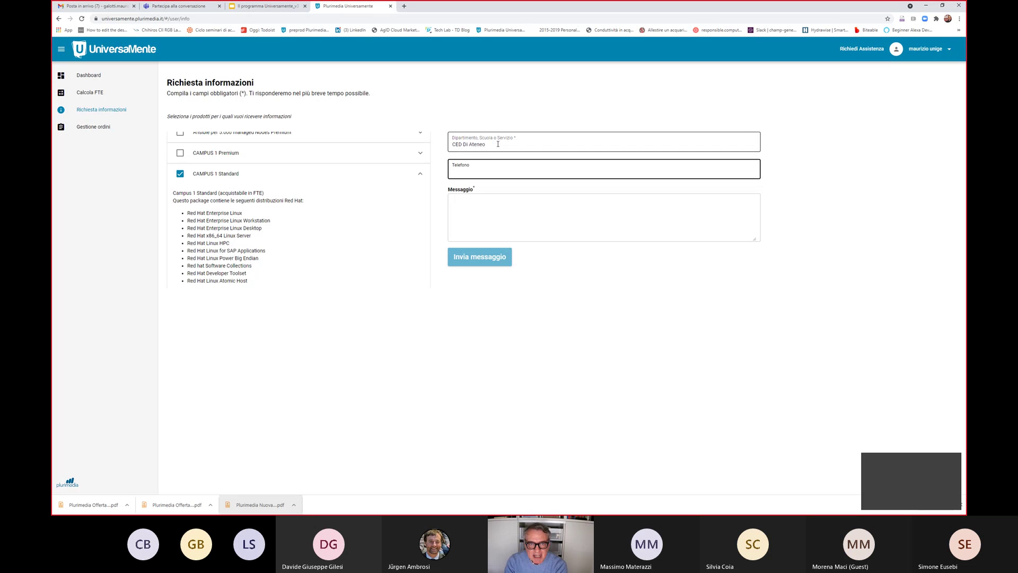
click(497, 197)
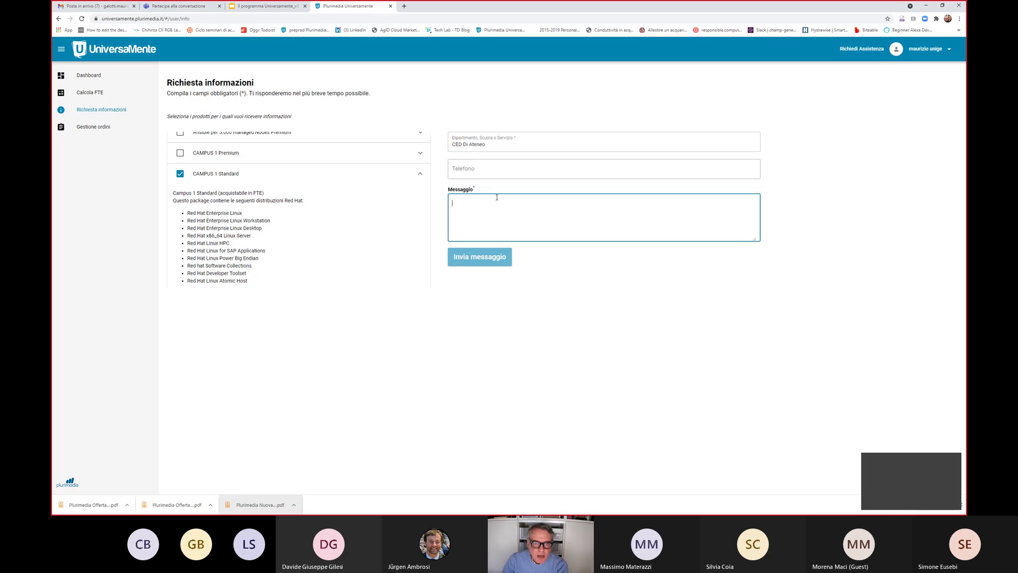
text(vo)
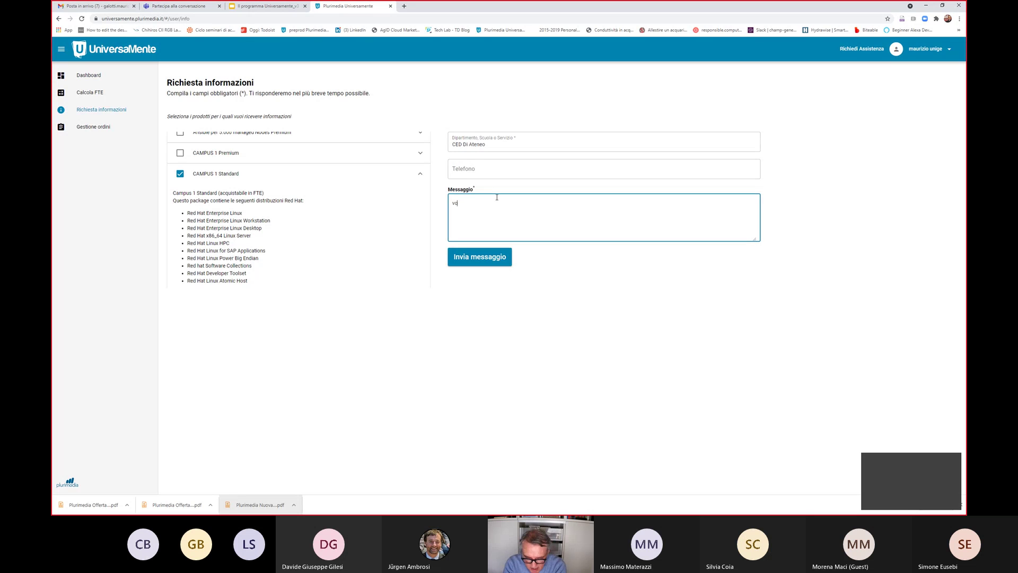
text(rrei deel info su campi)
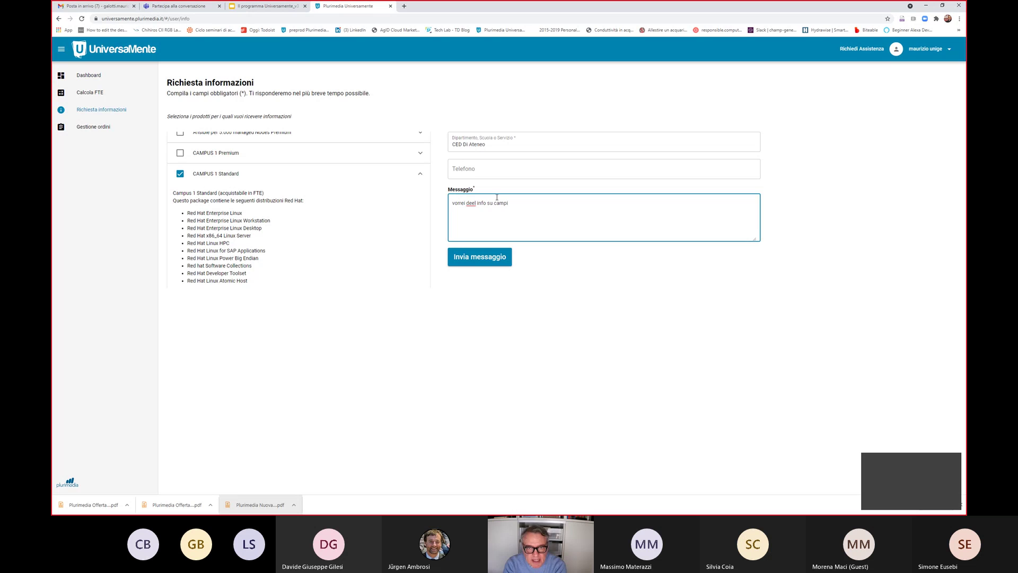
key(BackSpace)
text(u)
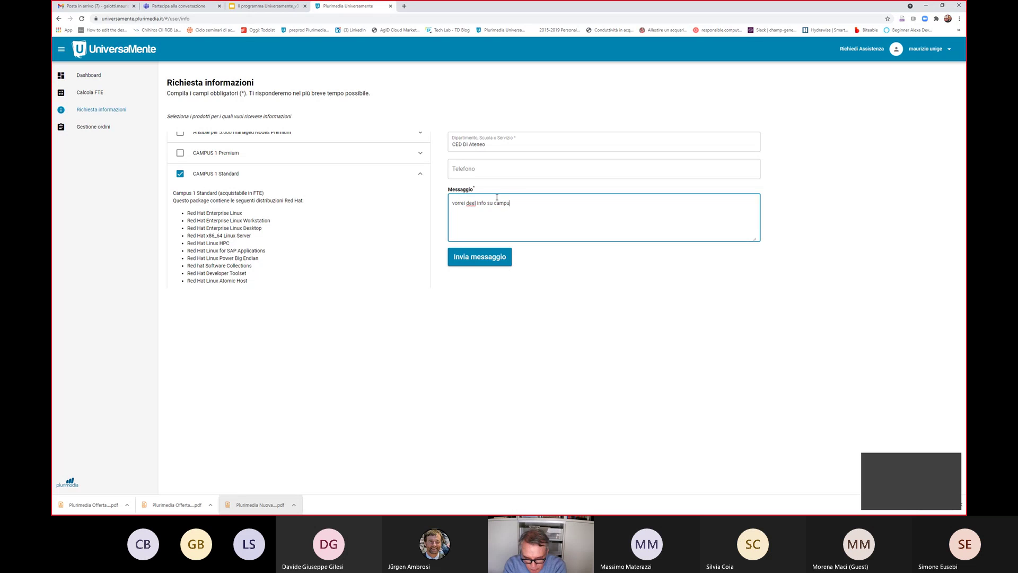
text(s 1 stand)
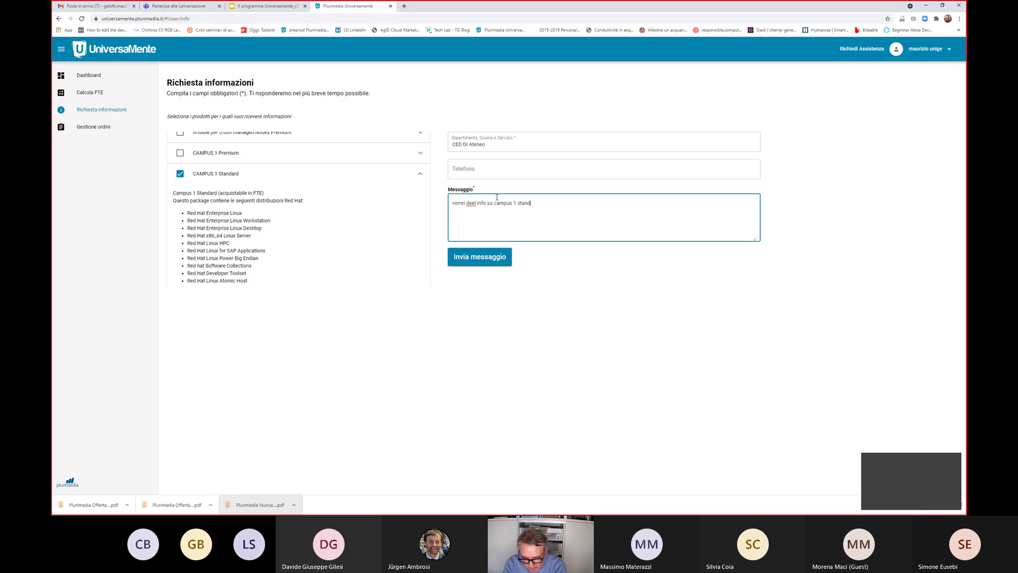
text(ard)
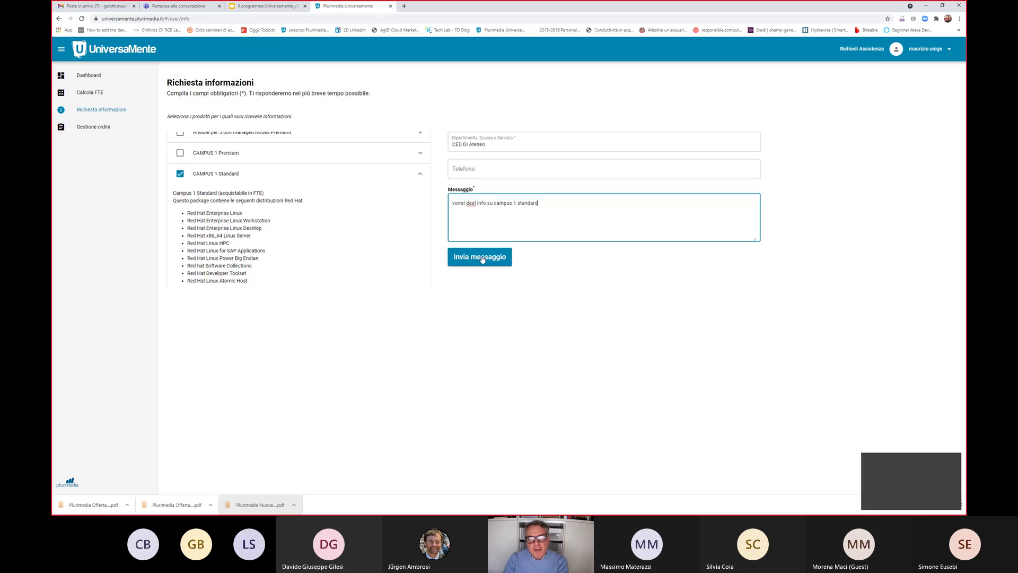
click(483, 257)
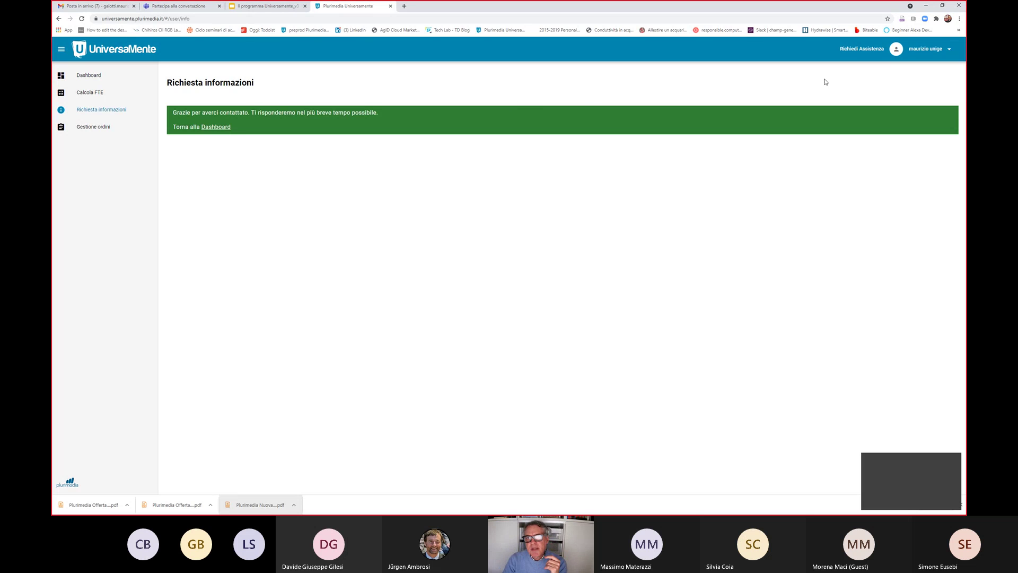
Switch to the Il programma Universamente_v3 presentation and advance to slide 13
click(287, 7)
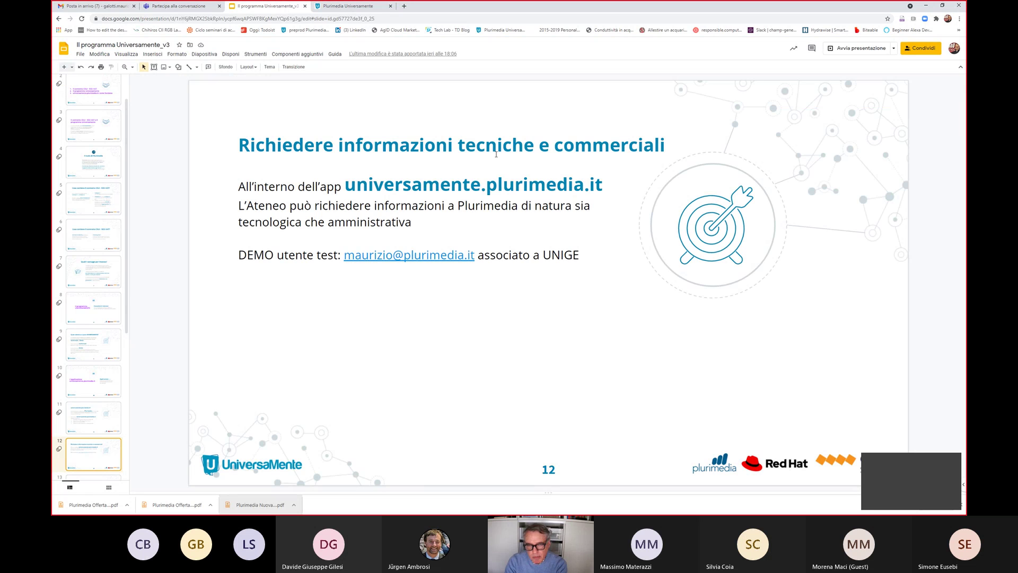
key(Down)
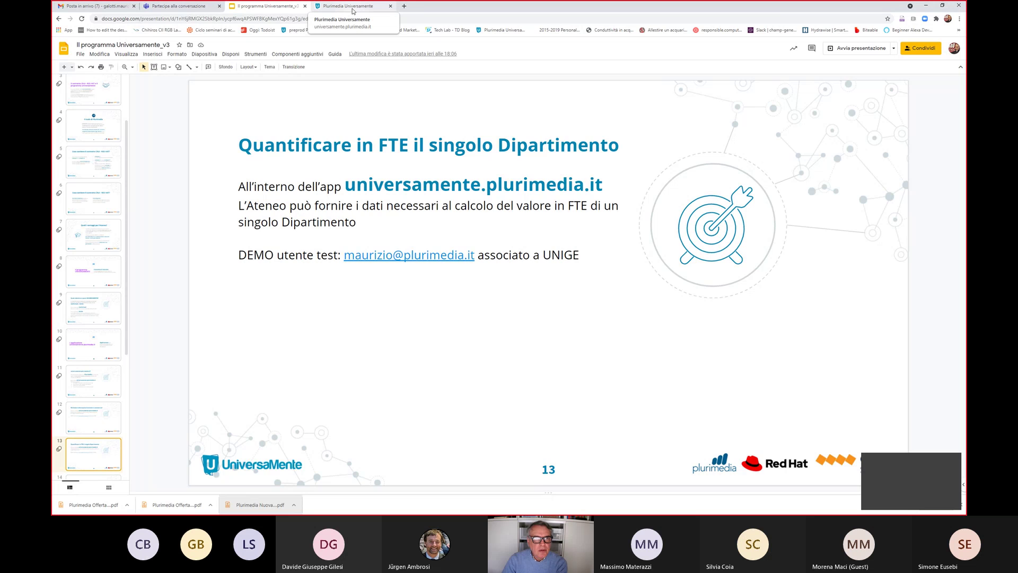
Open Calcola FTE from the Dashboard and enter 'Dipartimento di Matematica' as the department
click(353, 11)
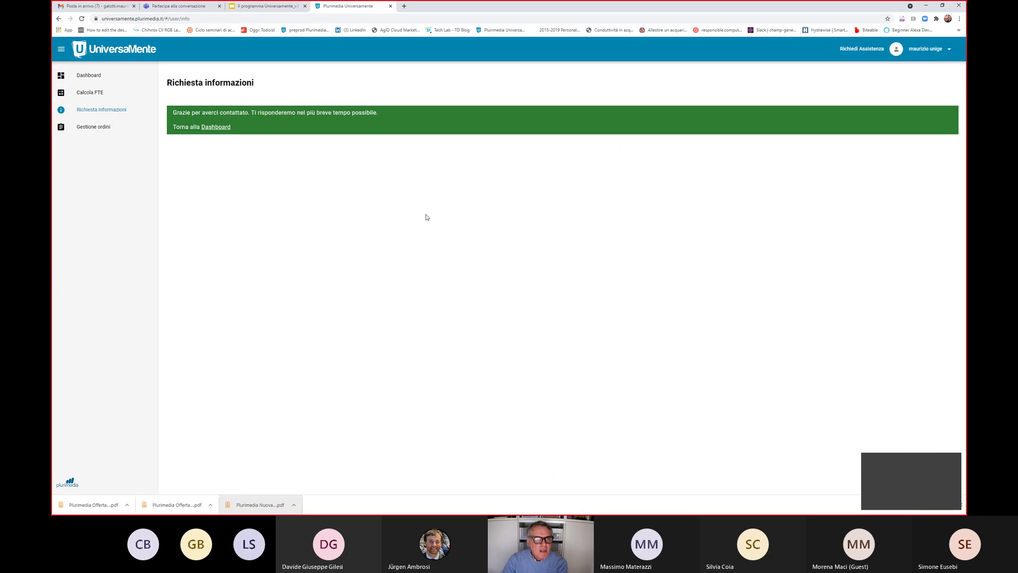
click(93, 77)
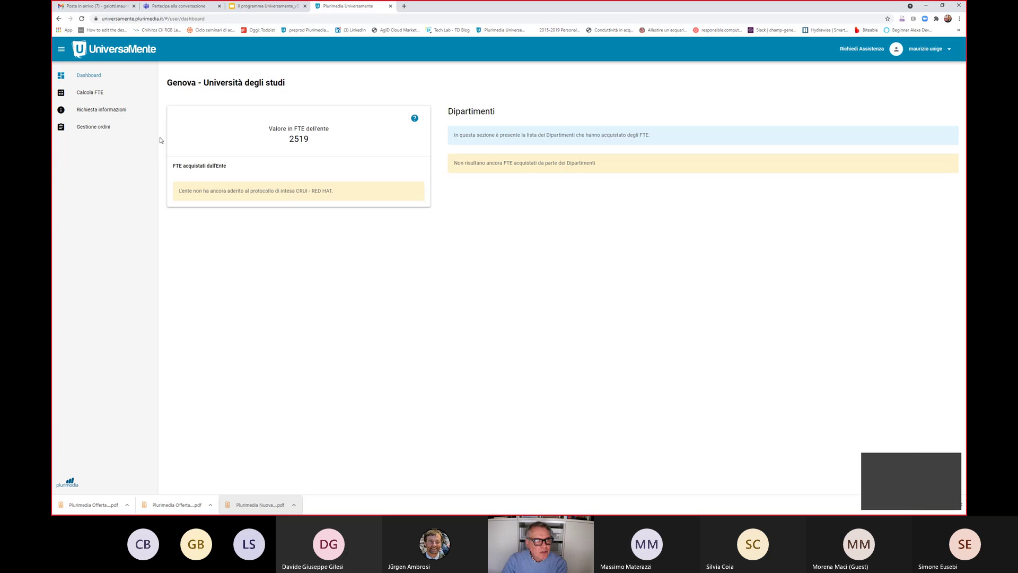
click(94, 96)
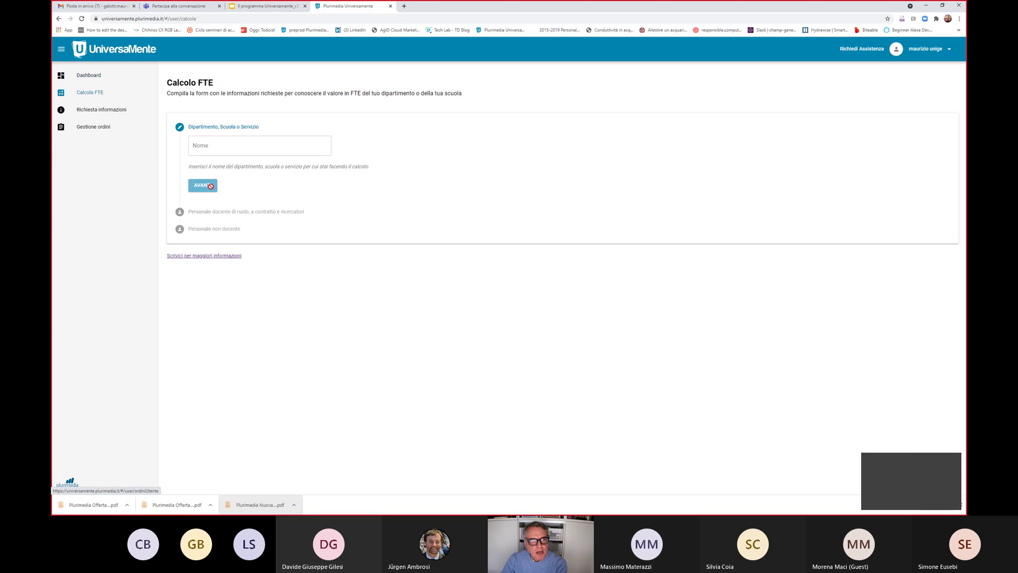
click(237, 147)
text(D)
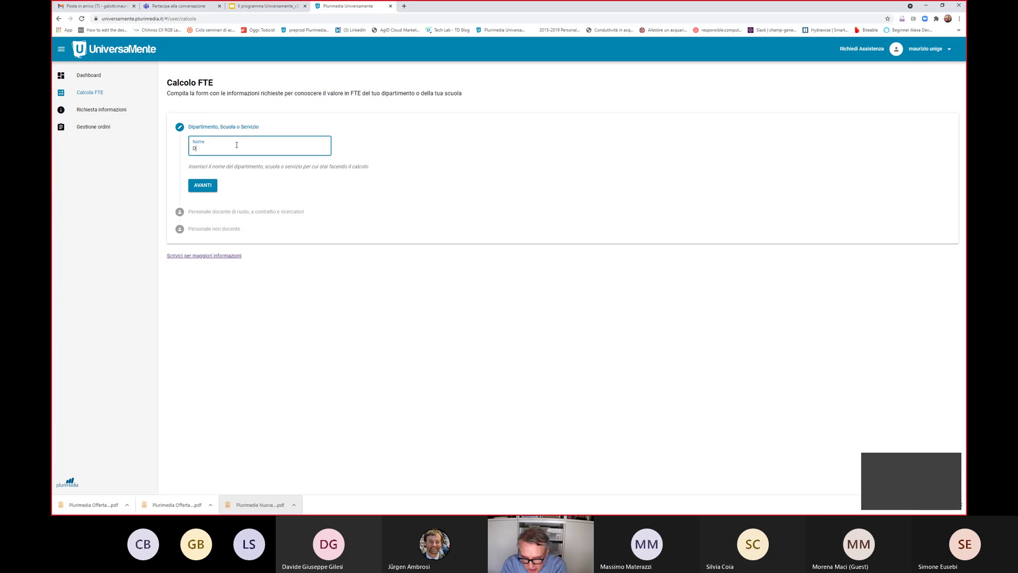
text(ipartimento )
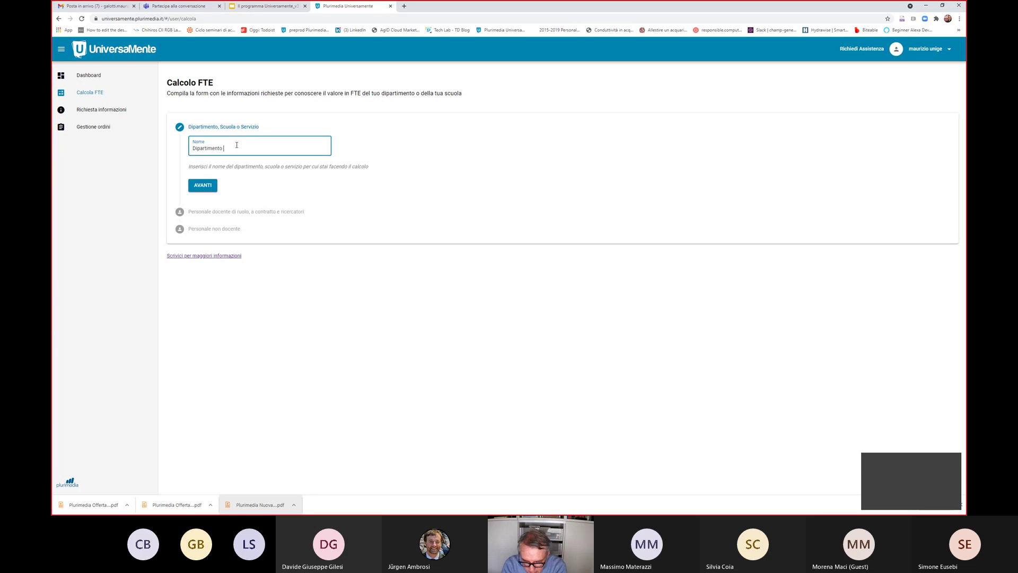
text(di Matematic)
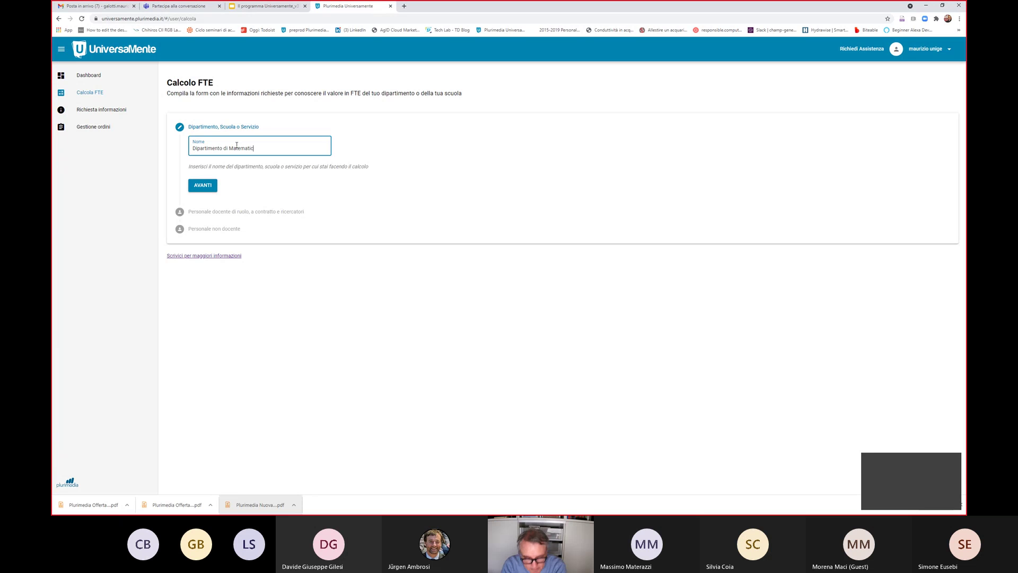
text(a)
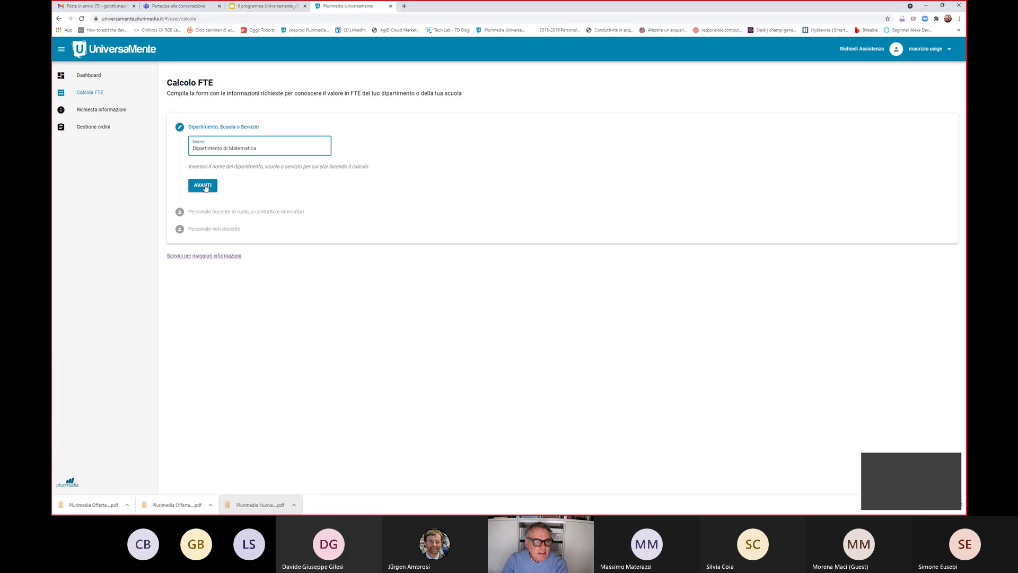
click(204, 186)
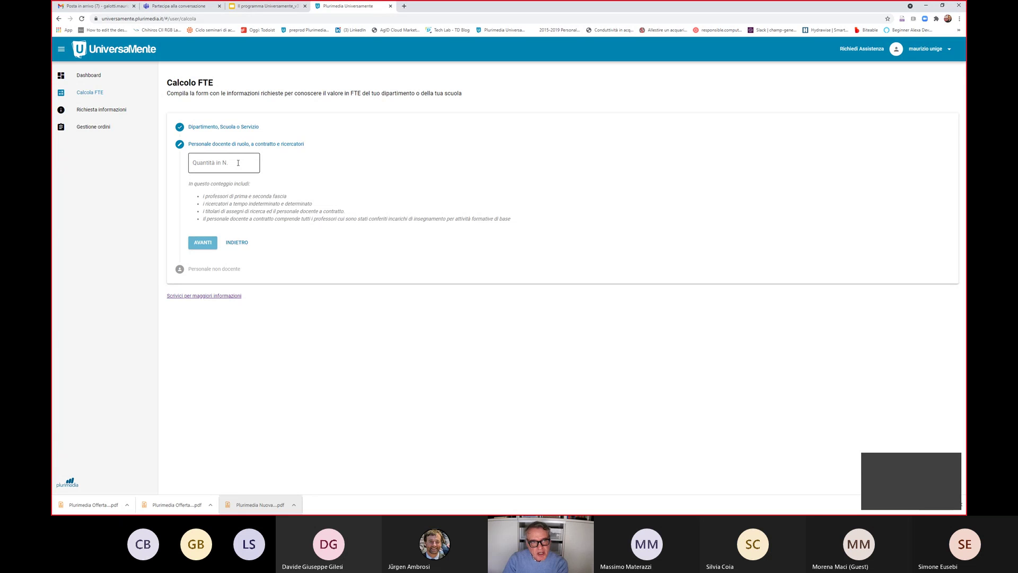
Enter 120 teaching and research staff and continue to the next step
click(238, 163)
text(12)
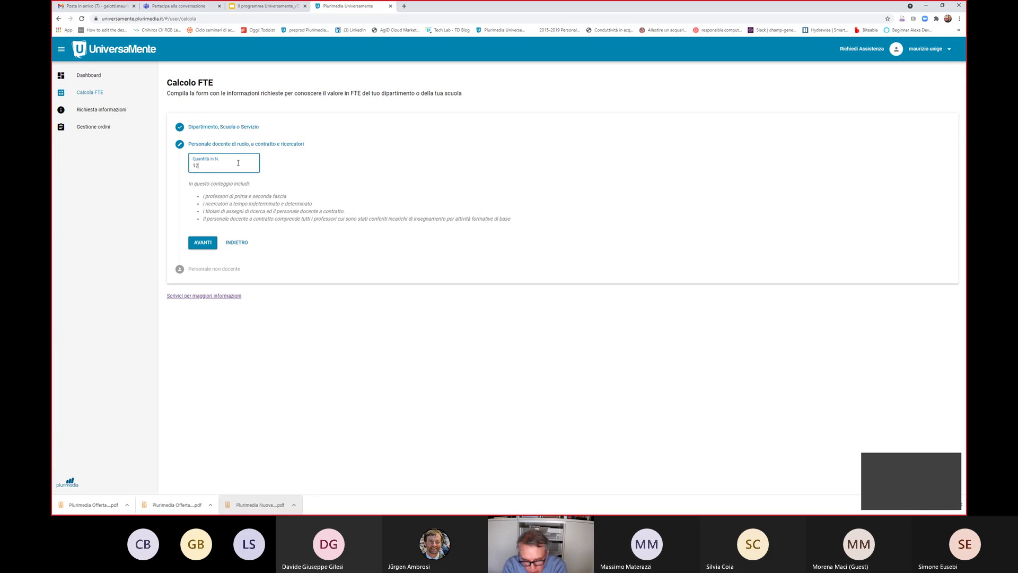
text(0)
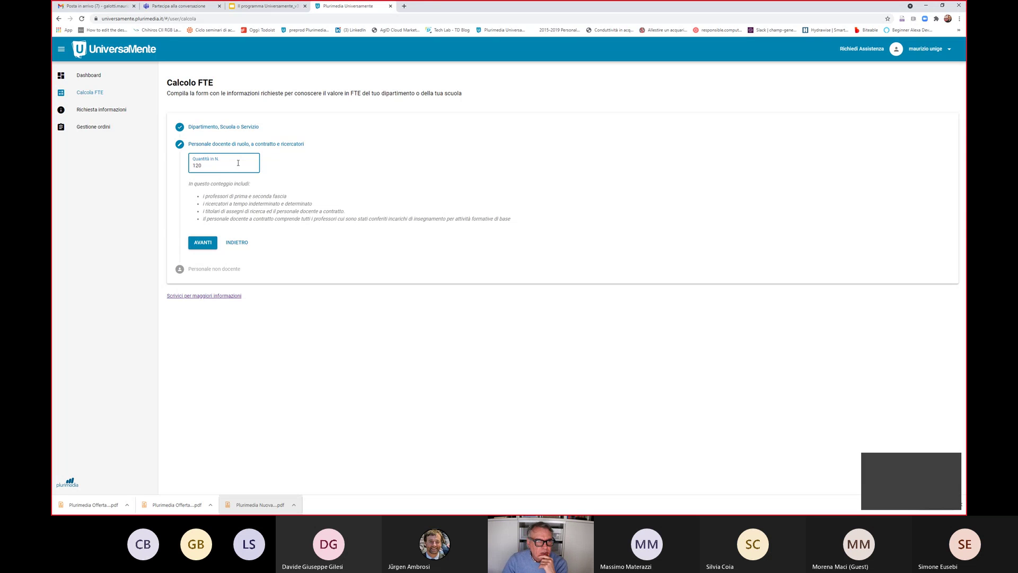
click(205, 244)
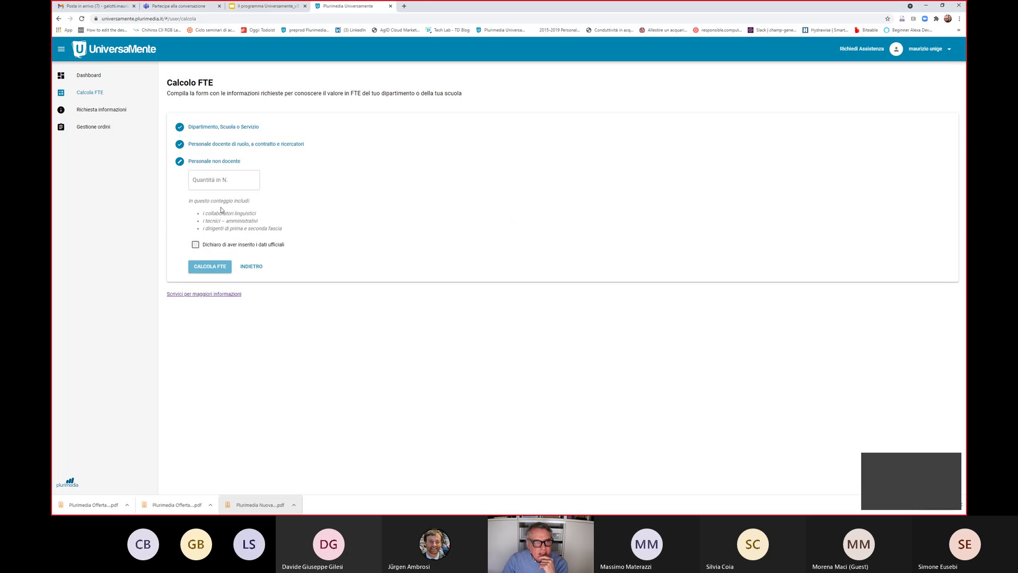
Enter 30 non-teaching staff, declare the data official, and calculate the FTE value of 150
click(218, 180)
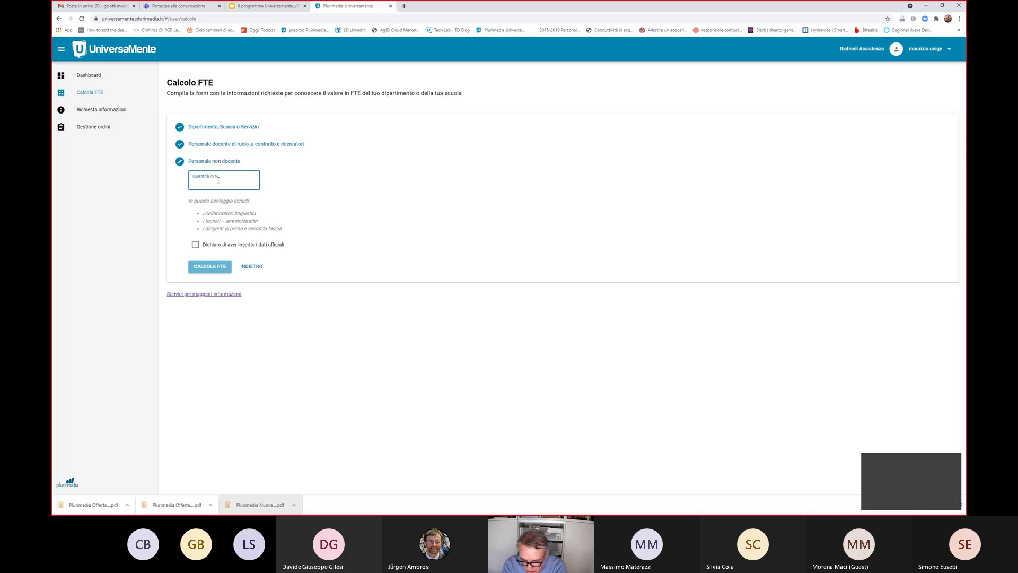
text(30)
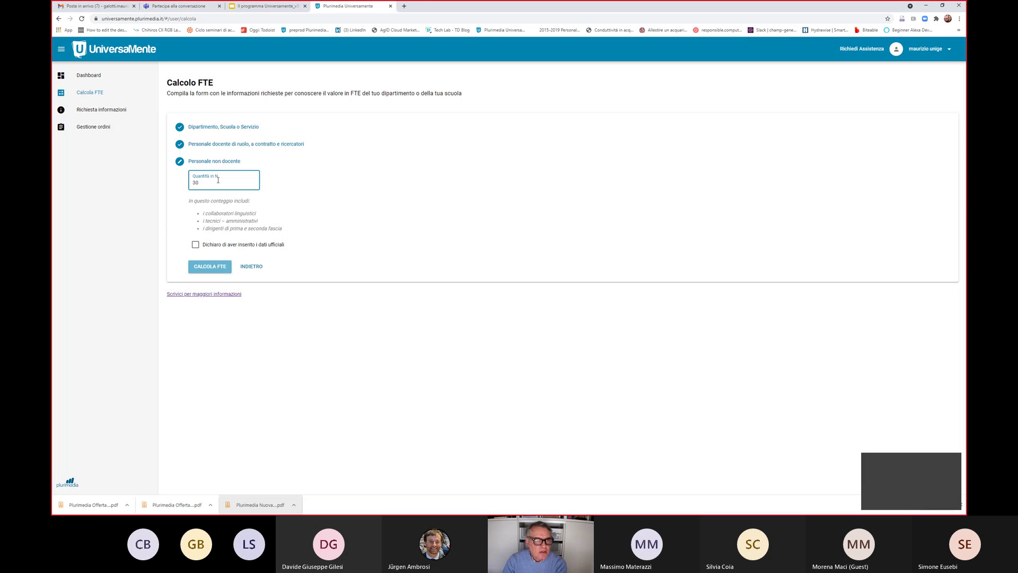
click(195, 244)
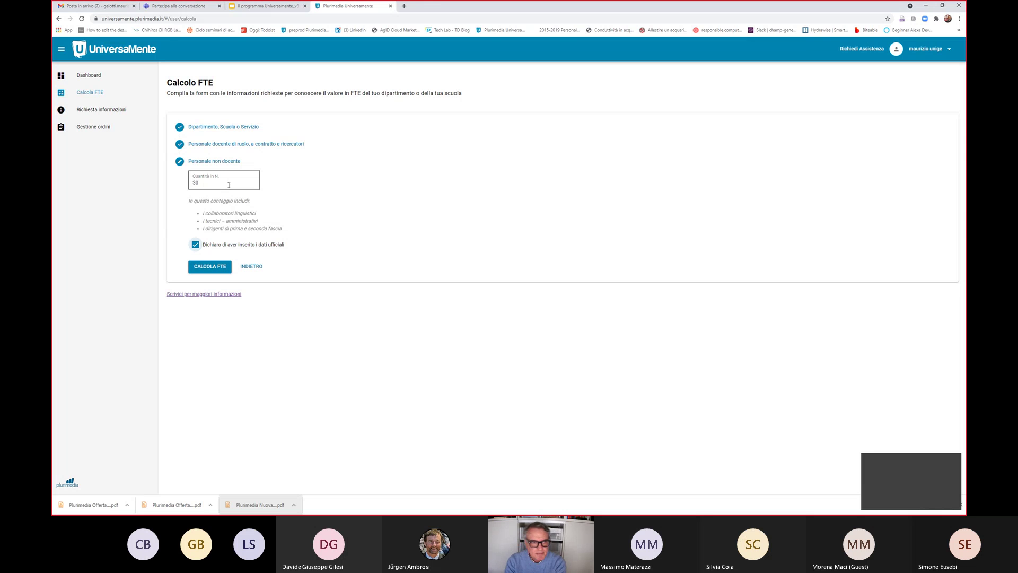
click(196, 267)
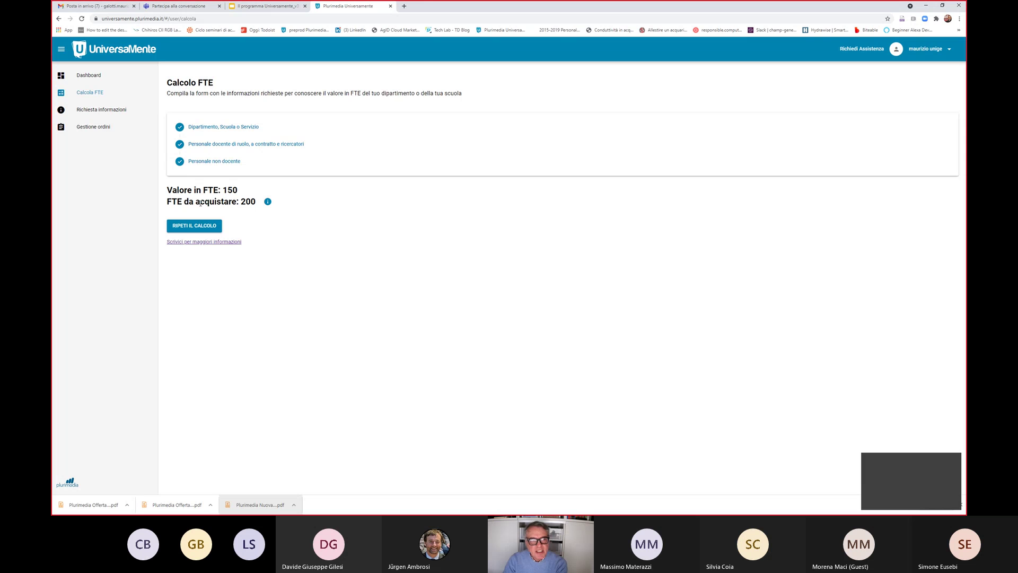
Highlight the 150 FTE result, then return to the presentation and advance to slide 14
drag(223, 190, 240, 191)
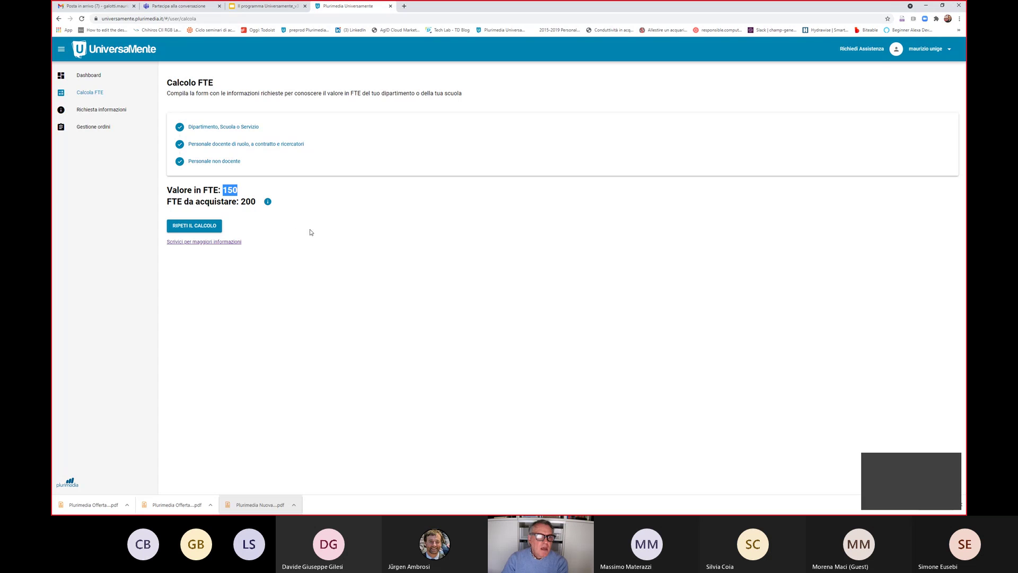
click(289, 8)
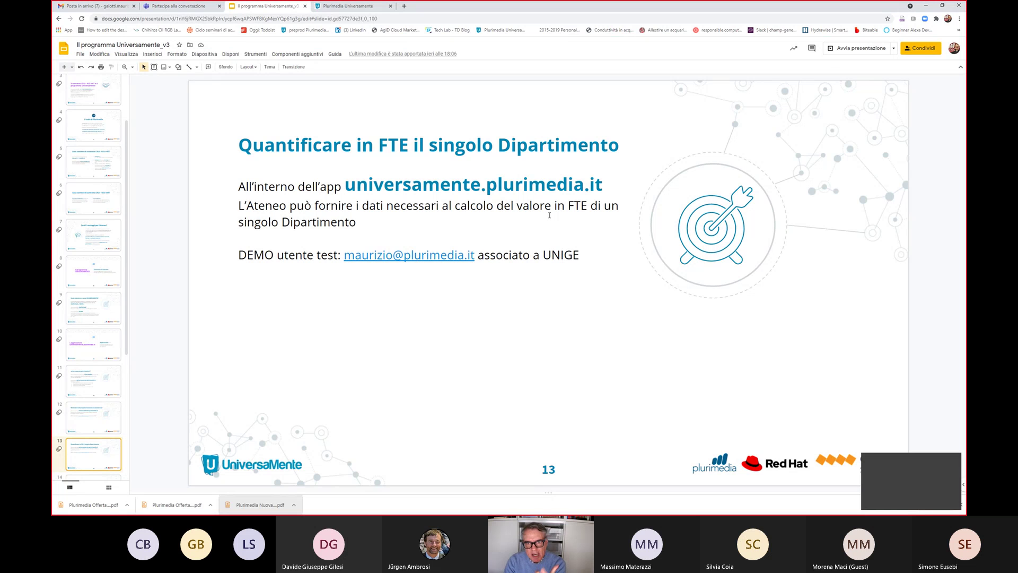
key(Down)
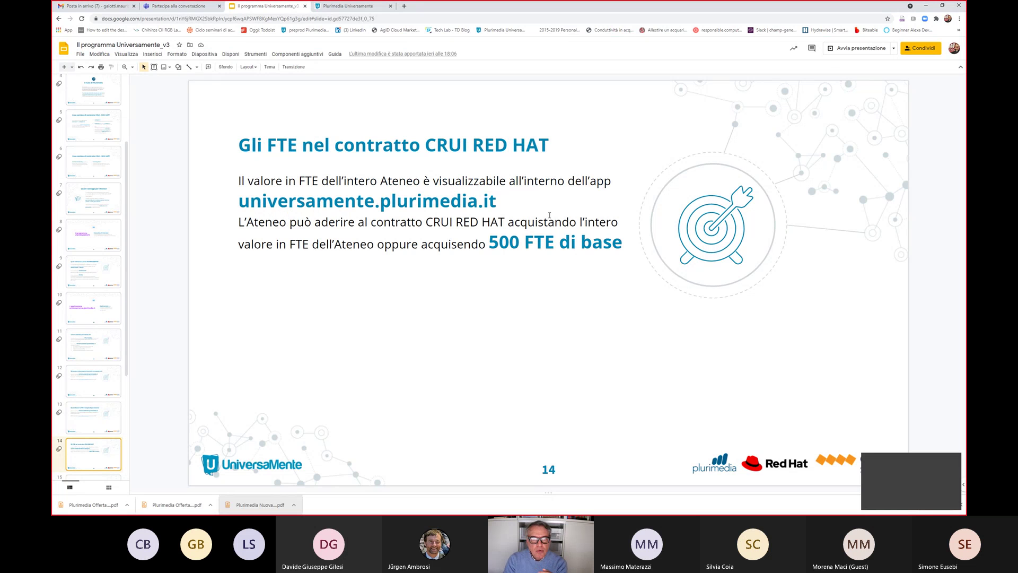
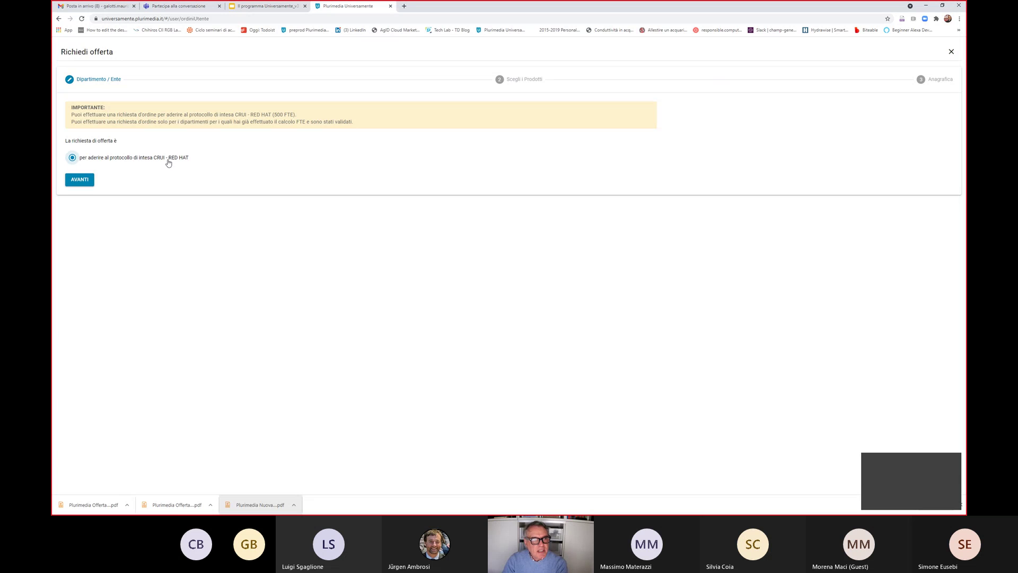
Choose CAMPUS 1 Standard (500 FTE) for 1 anno, then advance to the Anagrafica step
click(80, 180)
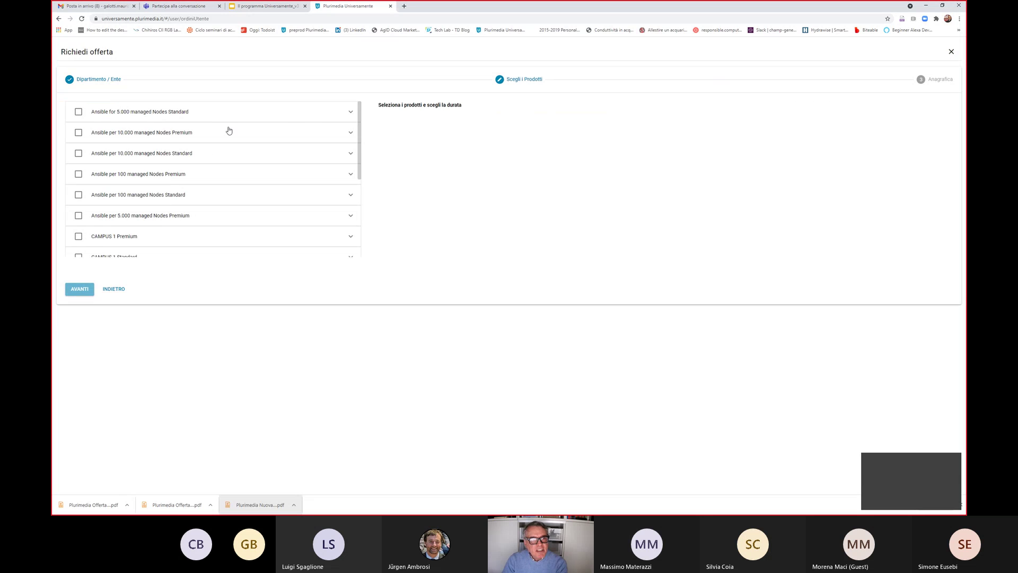
drag(359, 121, 359, 152)
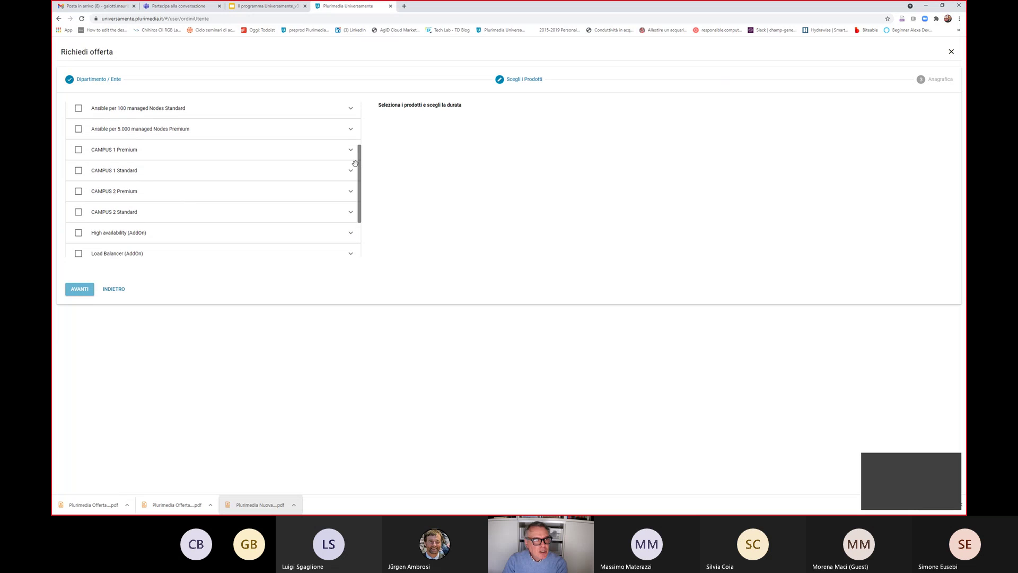
click(80, 173)
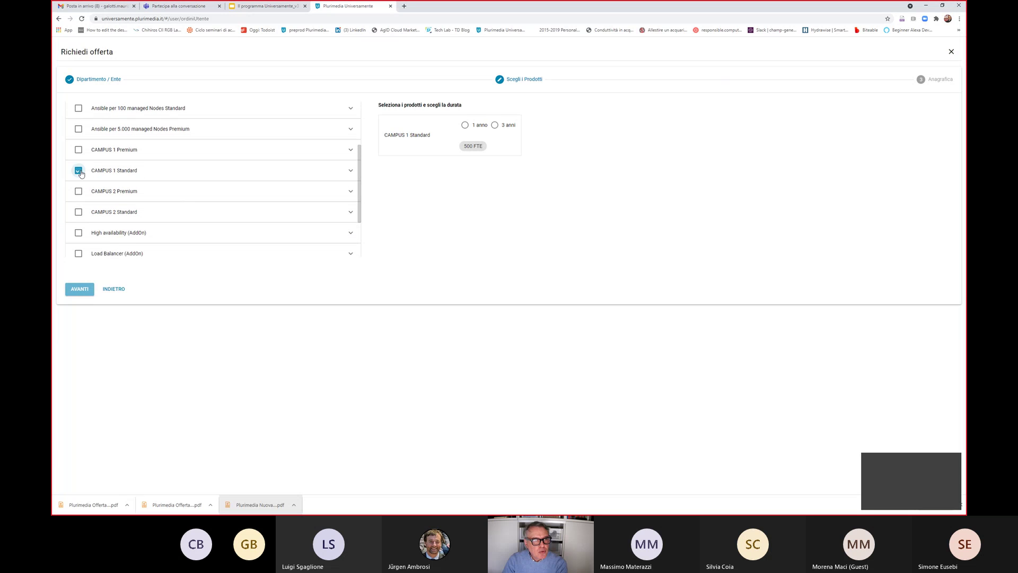
click(351, 173)
scroll(228, 223, down, 2)
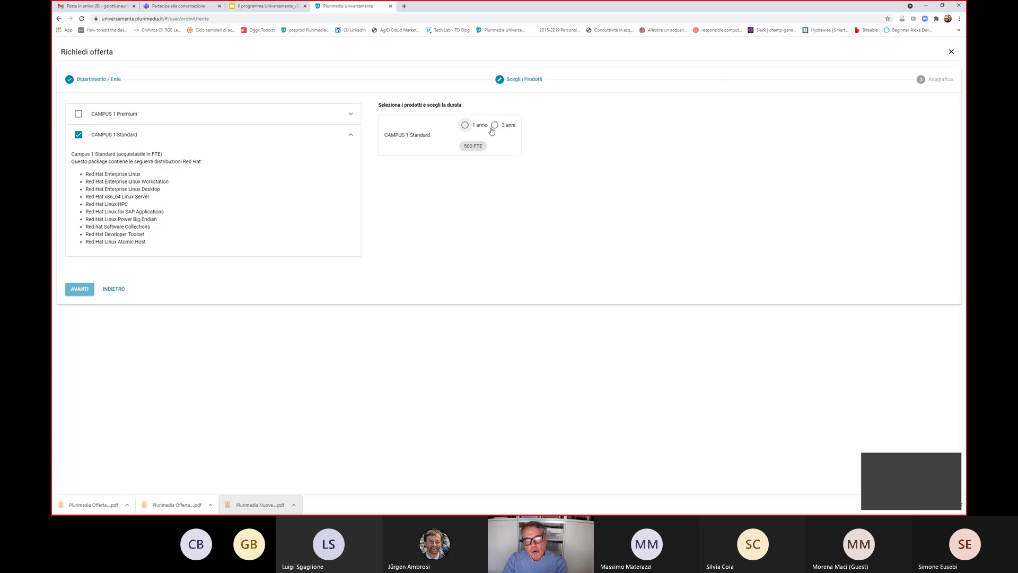
click(465, 127)
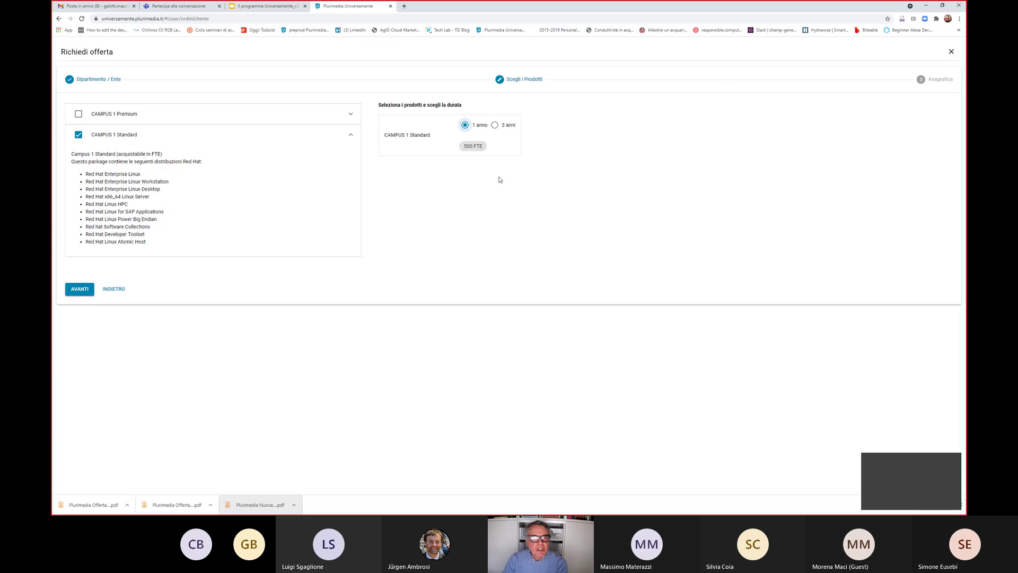
click(82, 289)
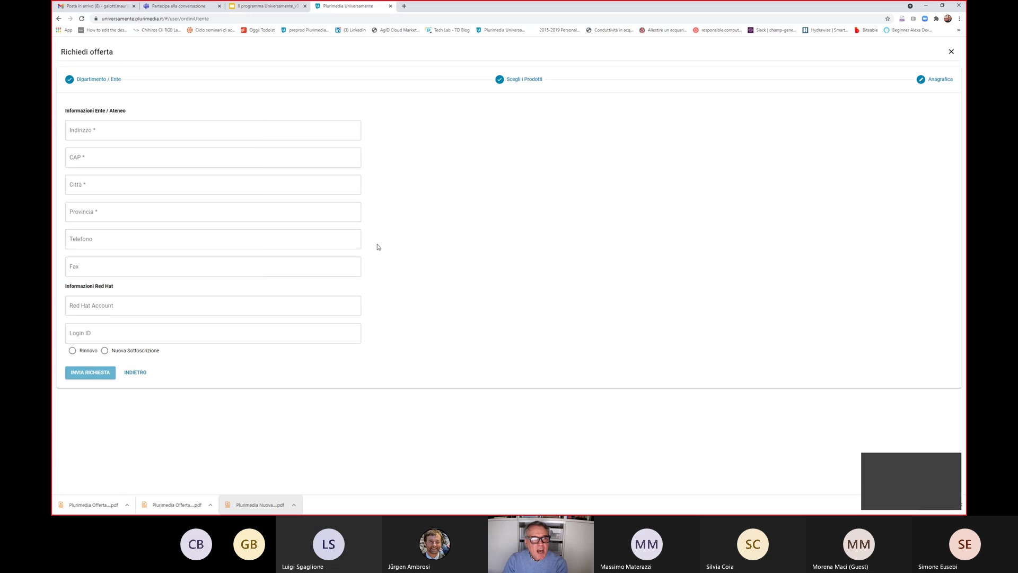
Enter address 'Università degli studi di Genova', CAP 20832 and city Genova, fixing the typo
click(175, 137)
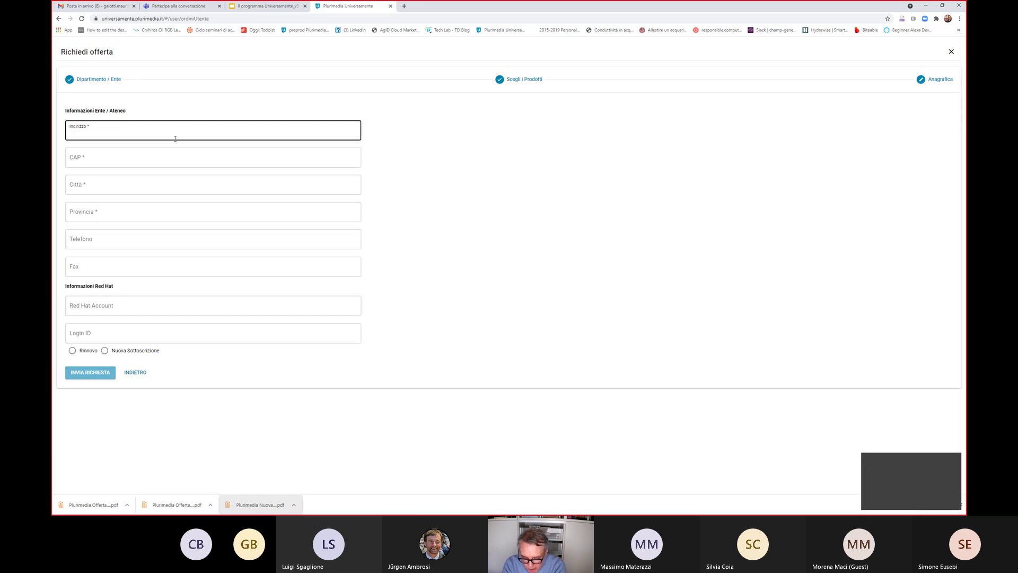
text(niversit)
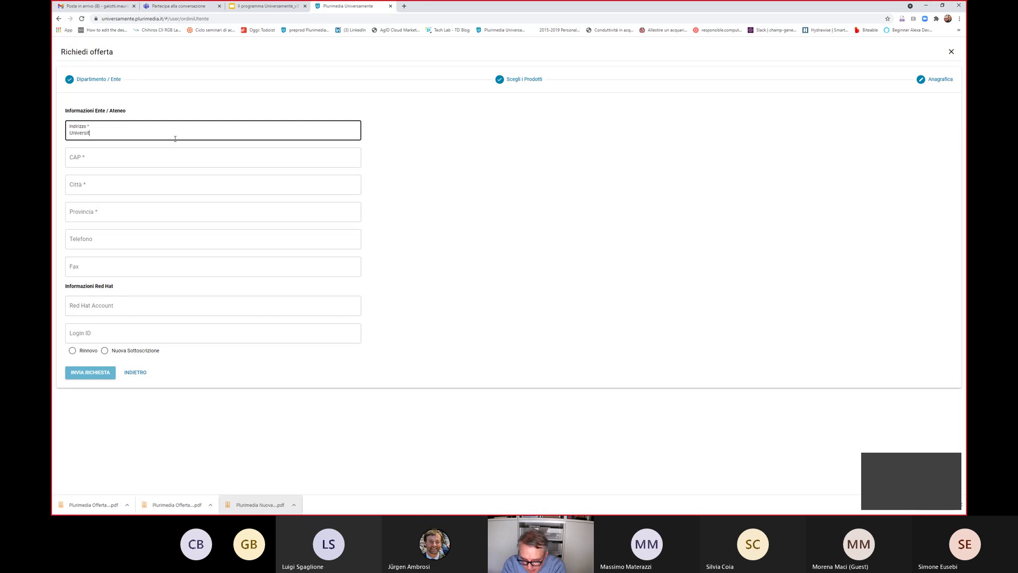
text(à degli st)
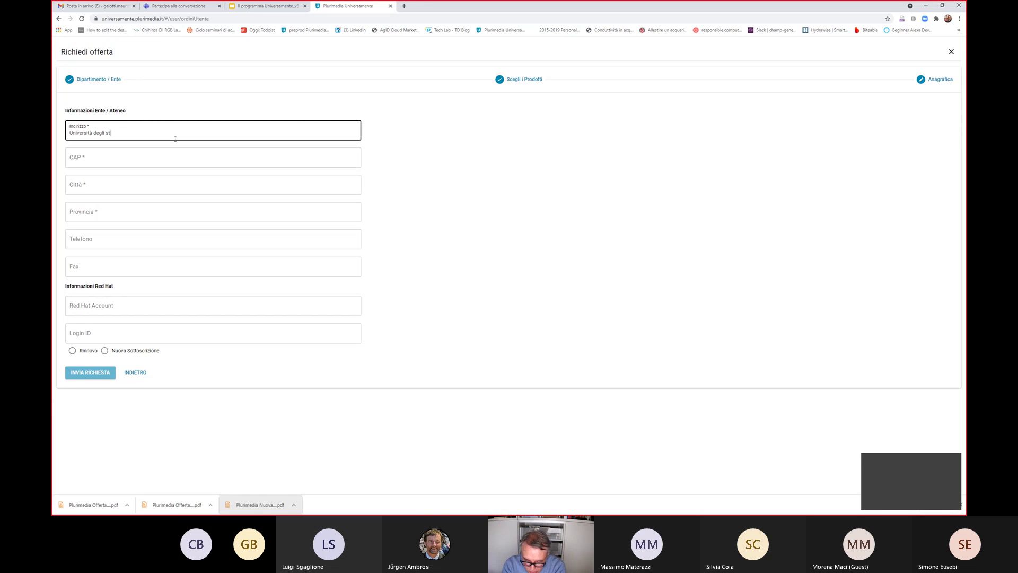
text(udi di Gen)
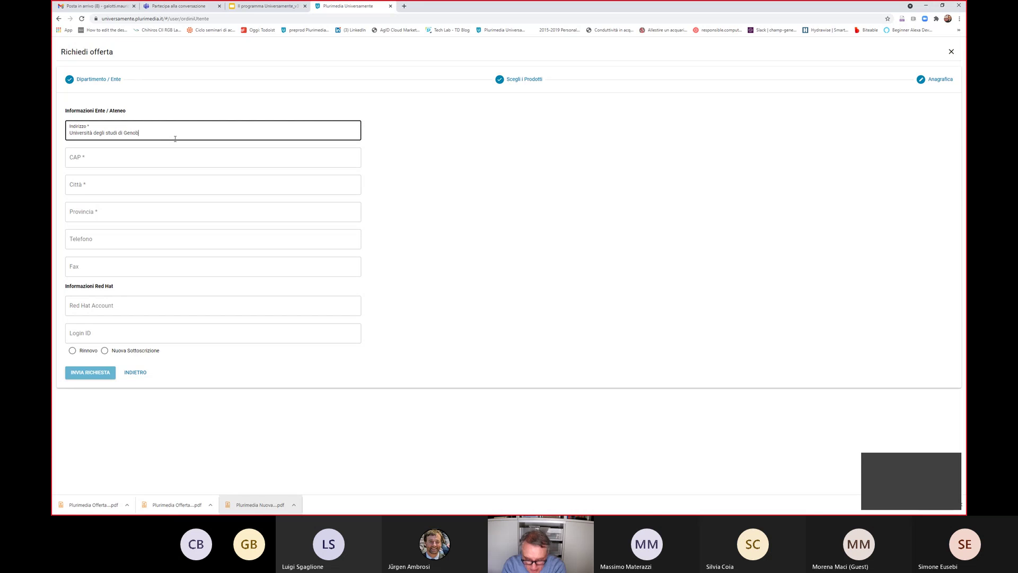
text(ova)
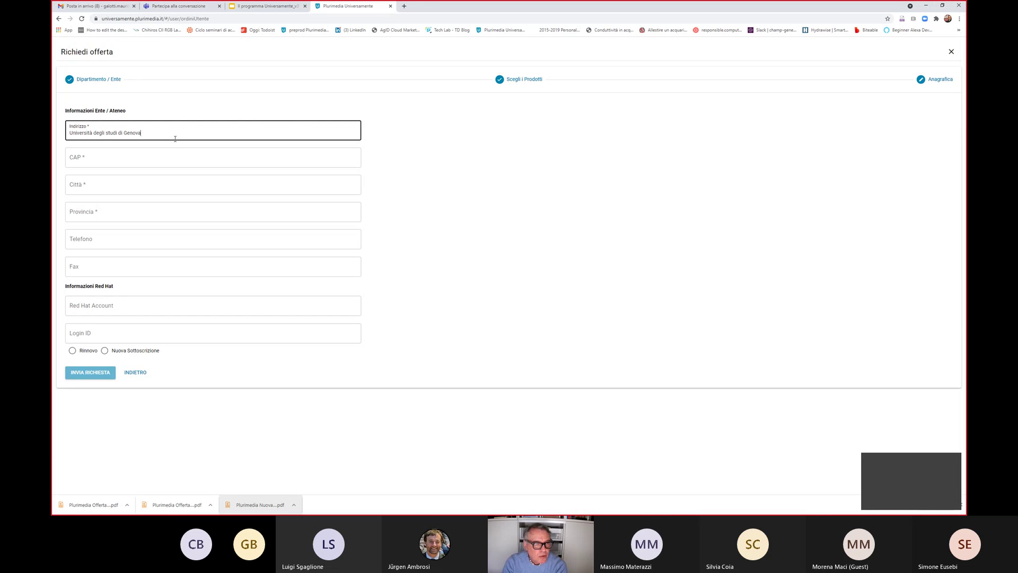
click(164, 157)
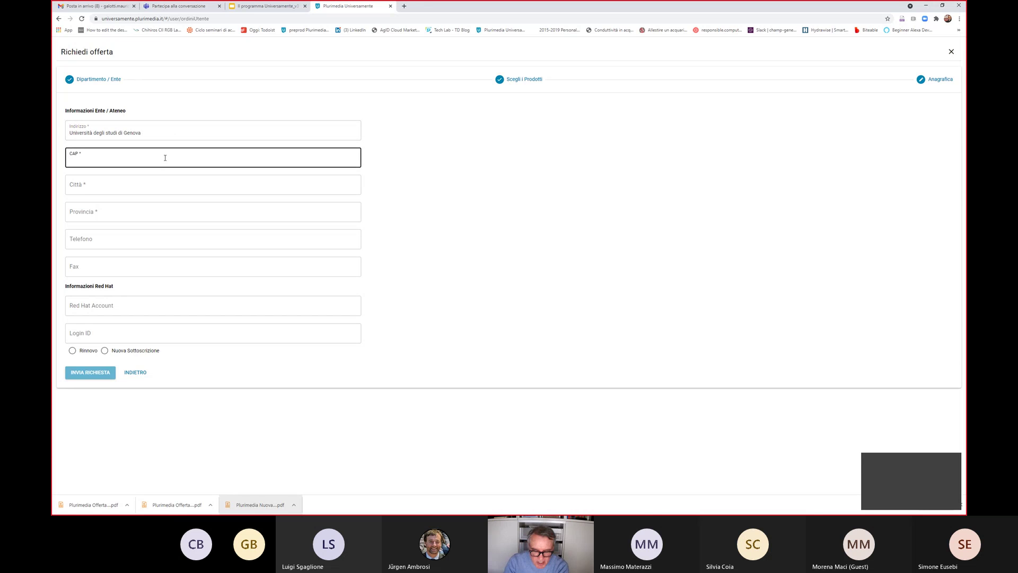
text(20)
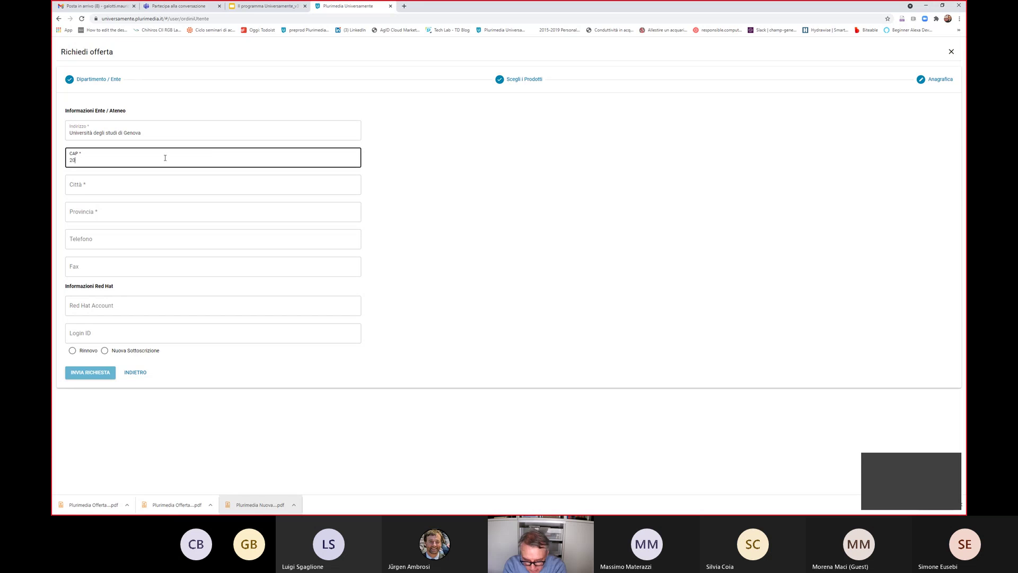
text(832)
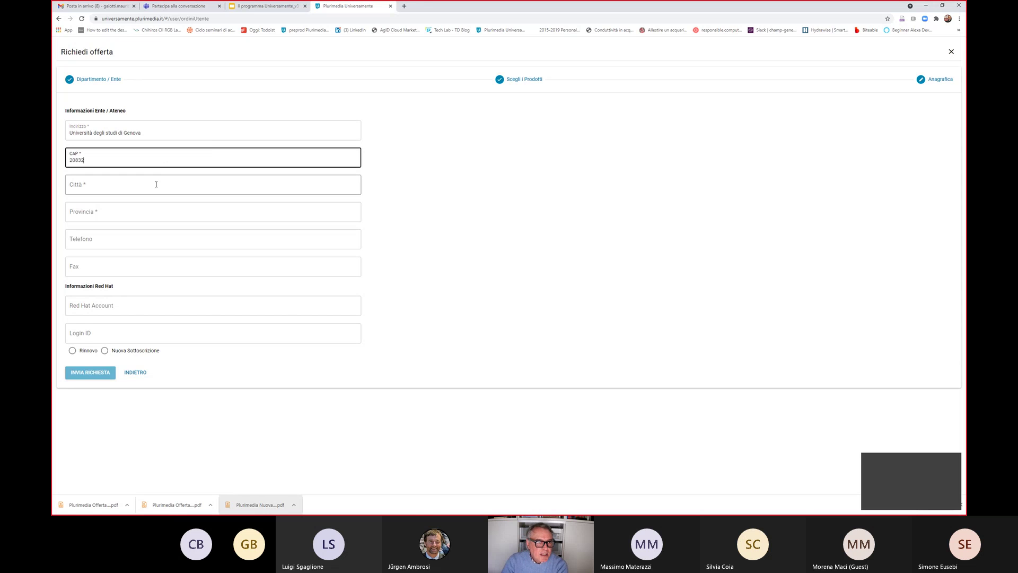
click(159, 183)
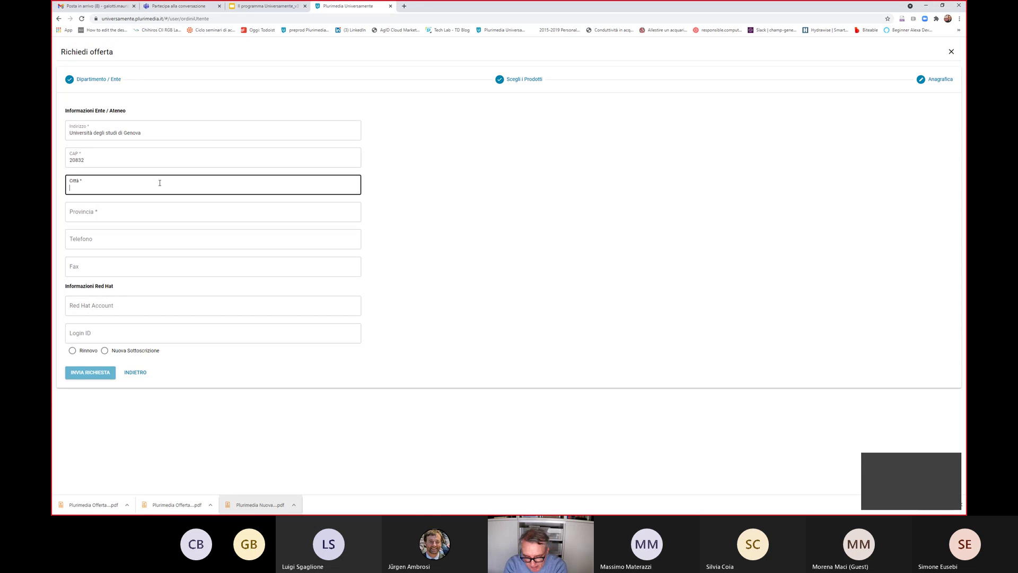
text(Genoava)
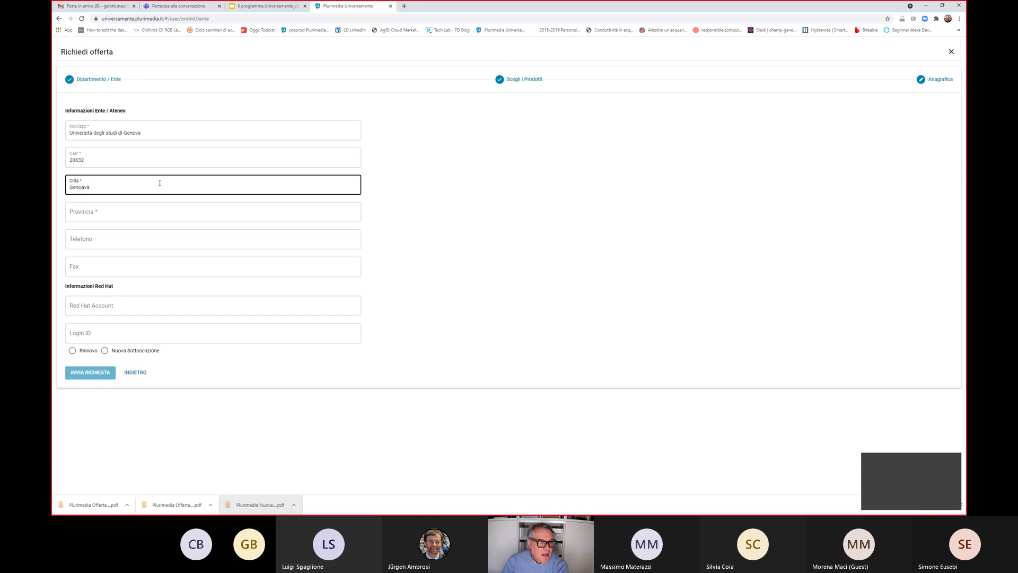
click(85, 189)
key(BackSpace)
Fill in province GE and set the subscription type to Nuova Sottoscrizione
click(112, 208)
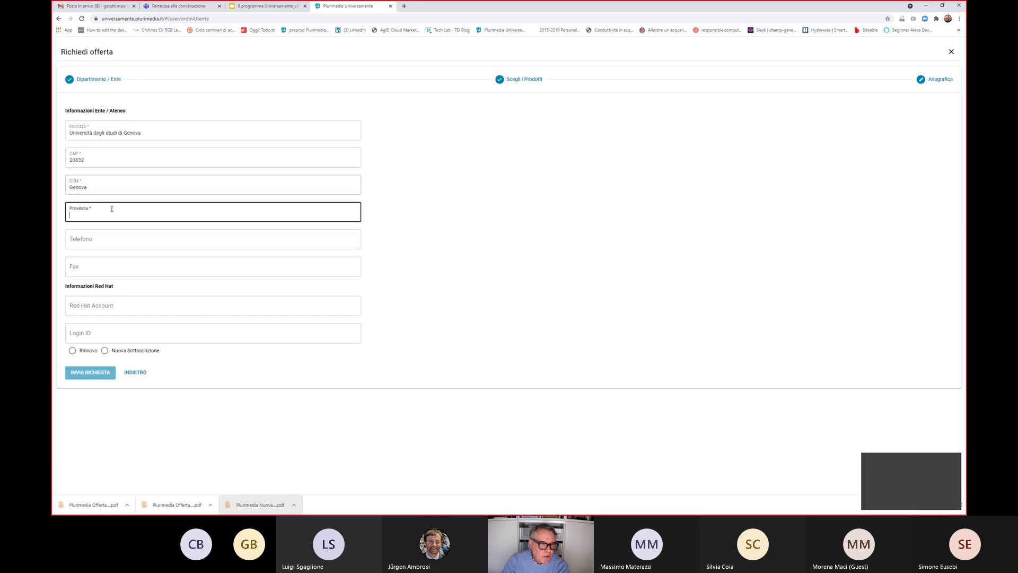
text(GE)
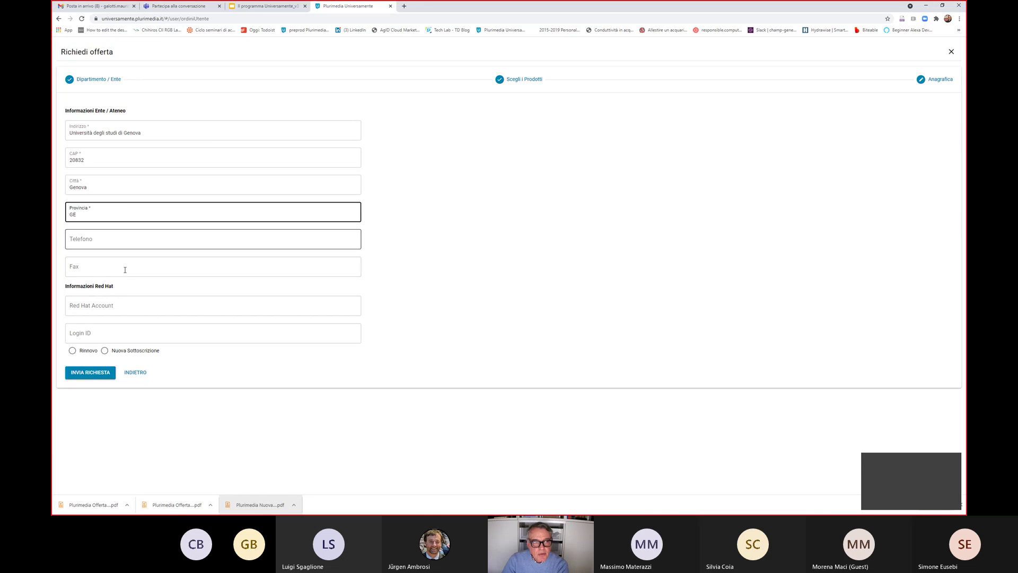
click(125, 304)
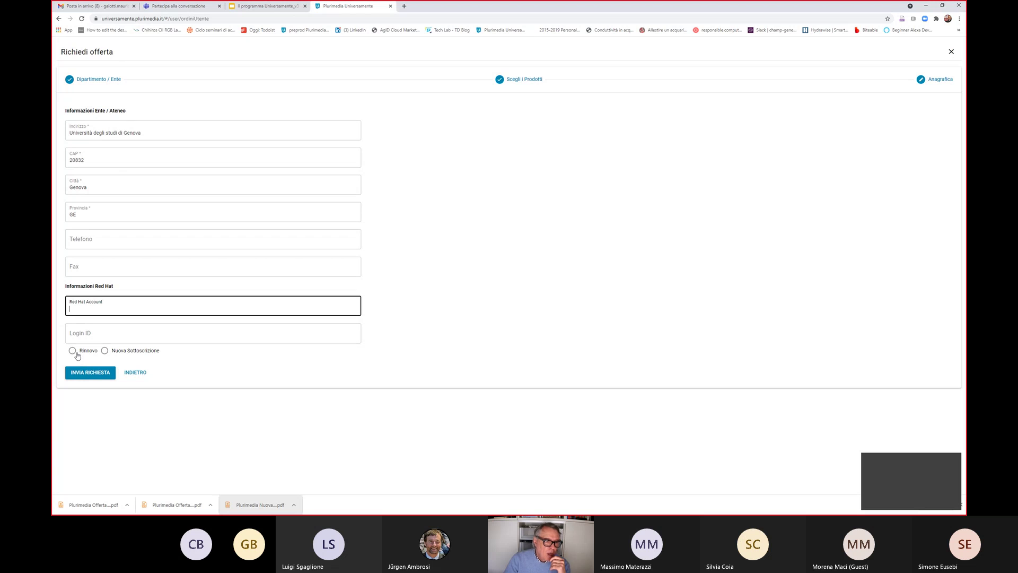
click(105, 351)
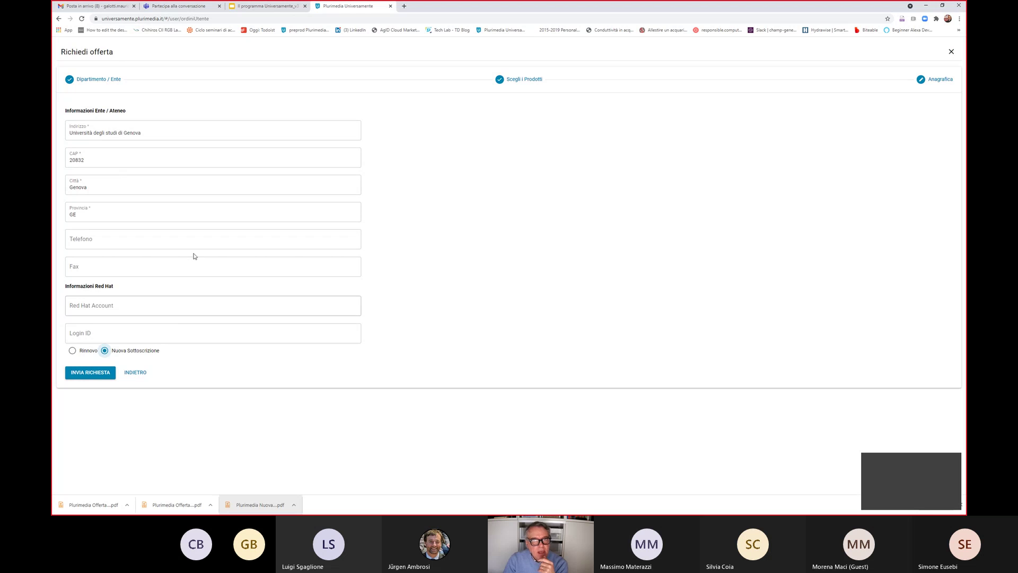
Submit the offer request and open the account menu to log out
click(90, 374)
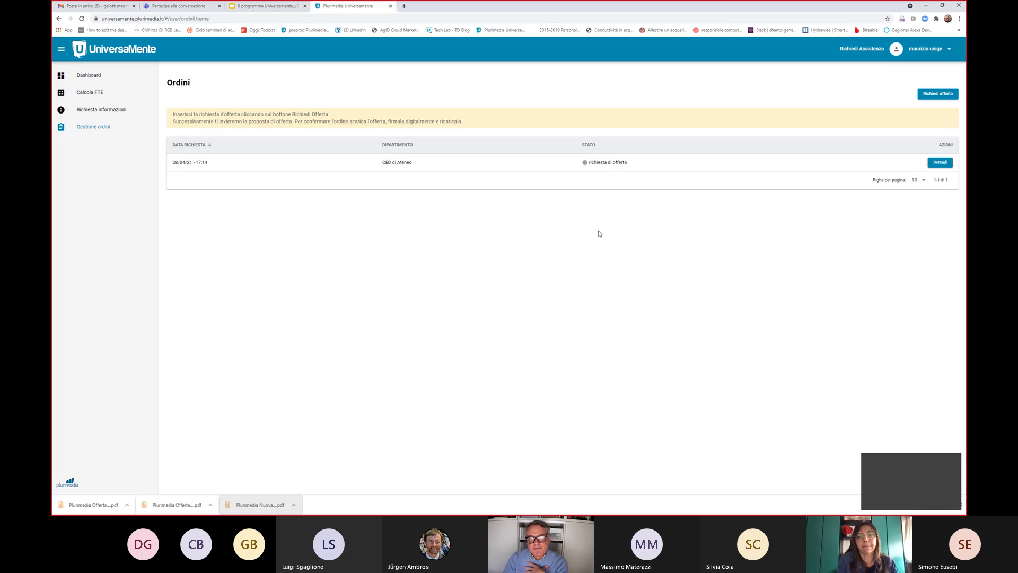
click(932, 51)
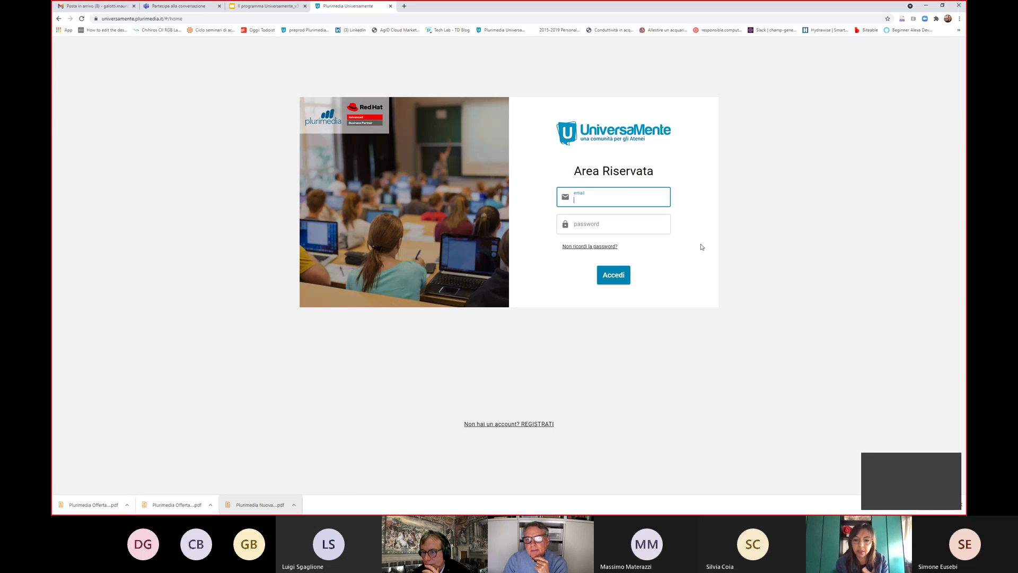
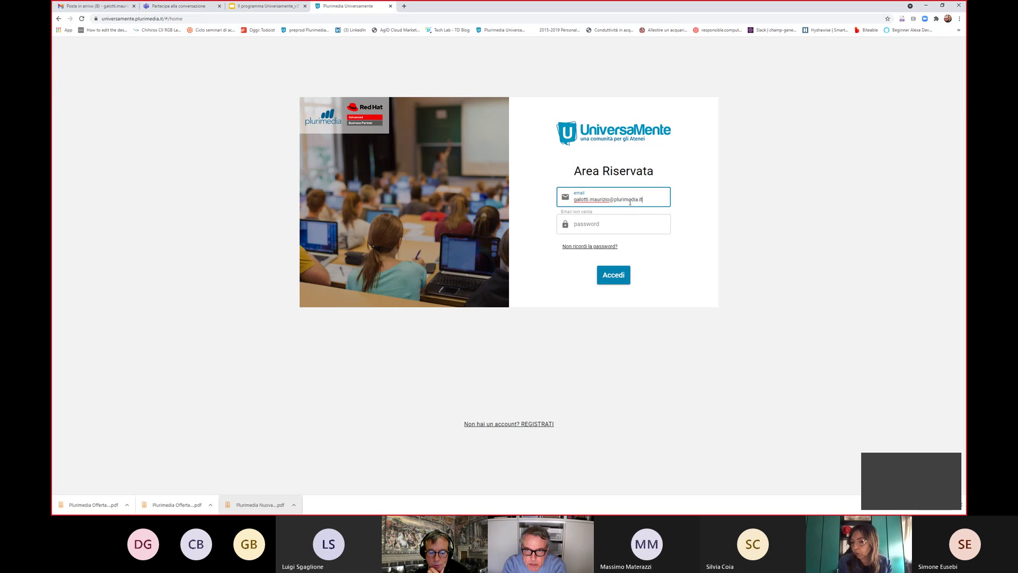
key(Tab)
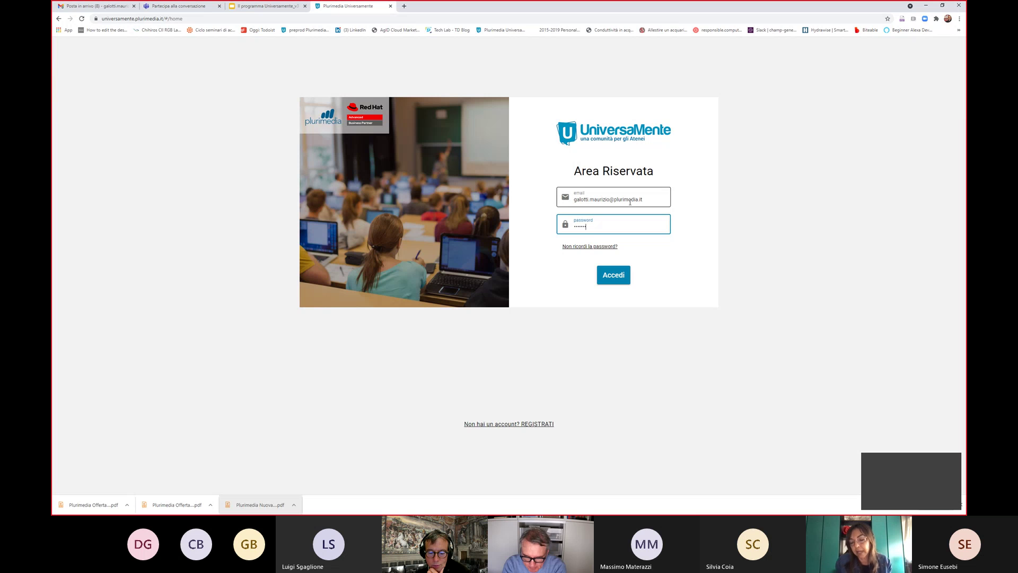
text(••••)
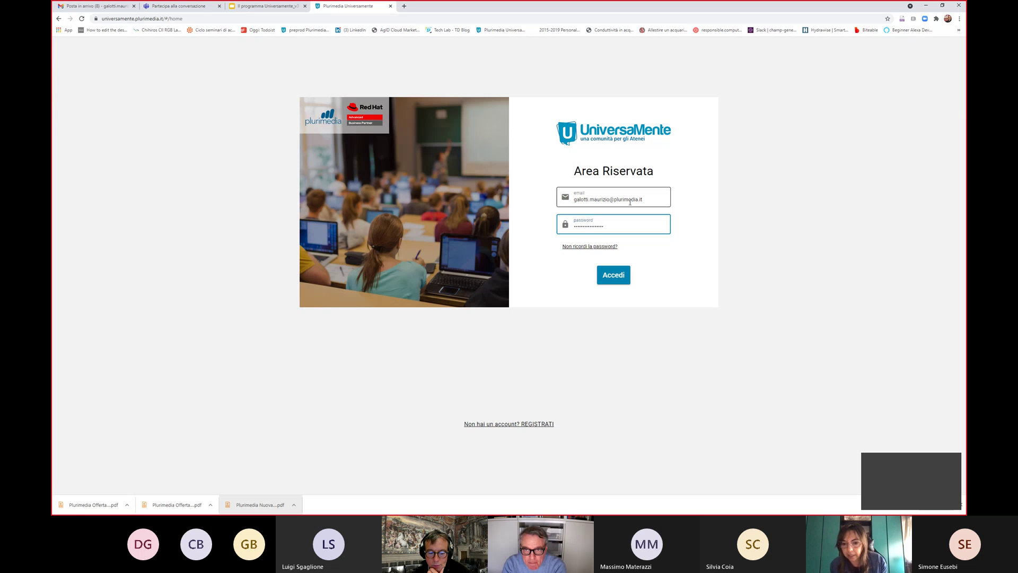
key(Return)
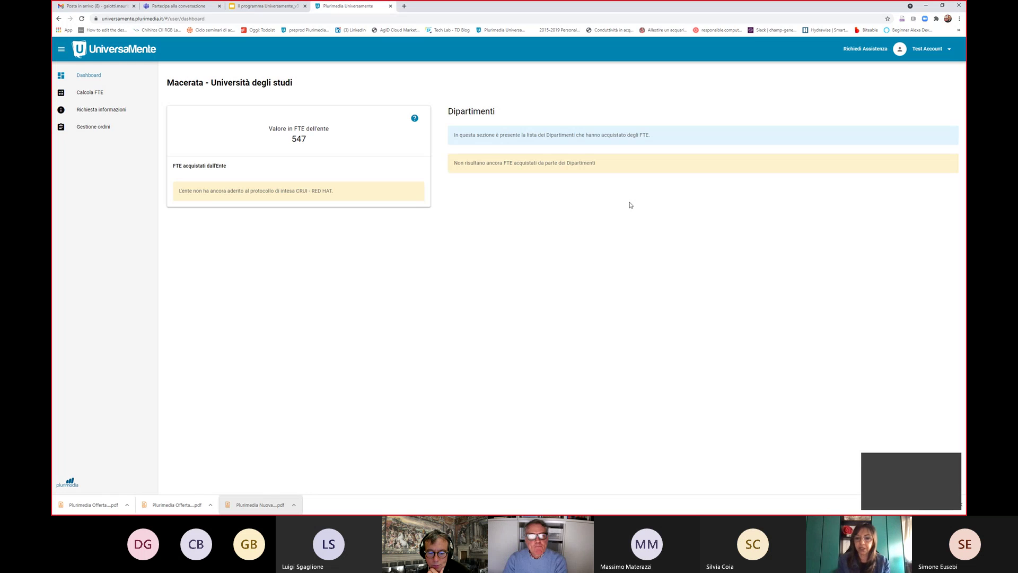
click(926, 49)
click(919, 66)
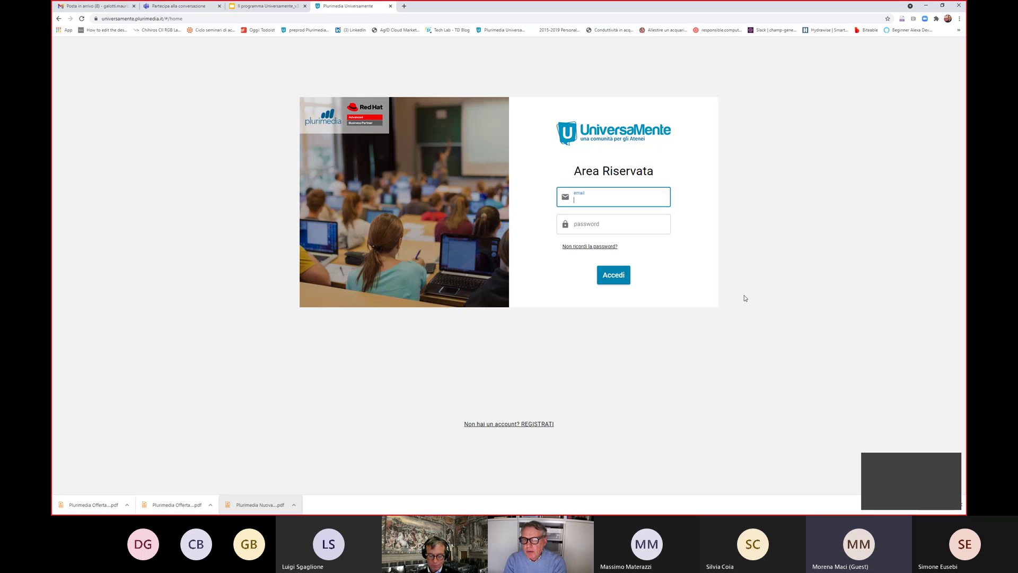
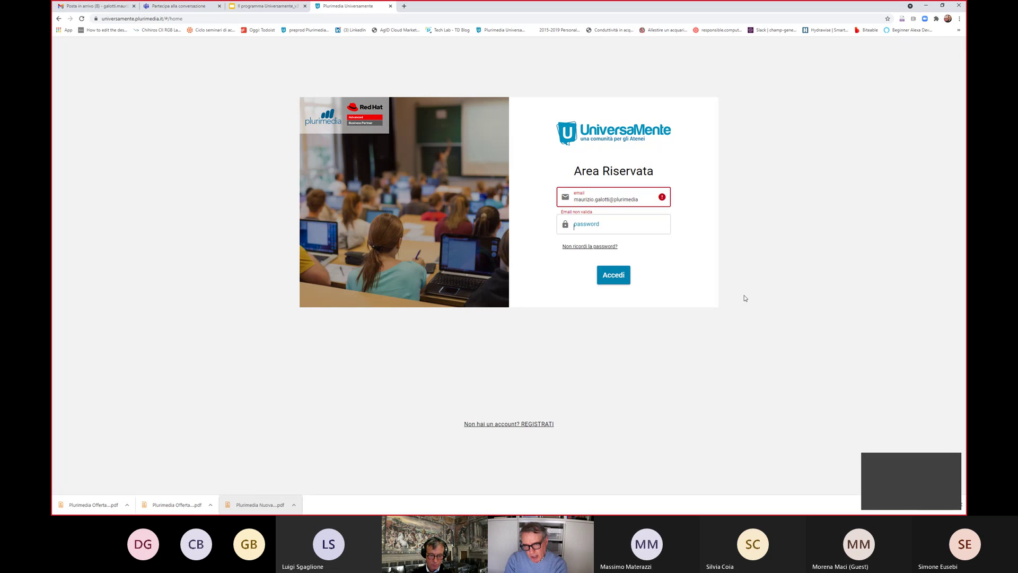
Log in with the administrator e-mail and password, correcting a typo in the e-mail
key(Tab)
text(•)
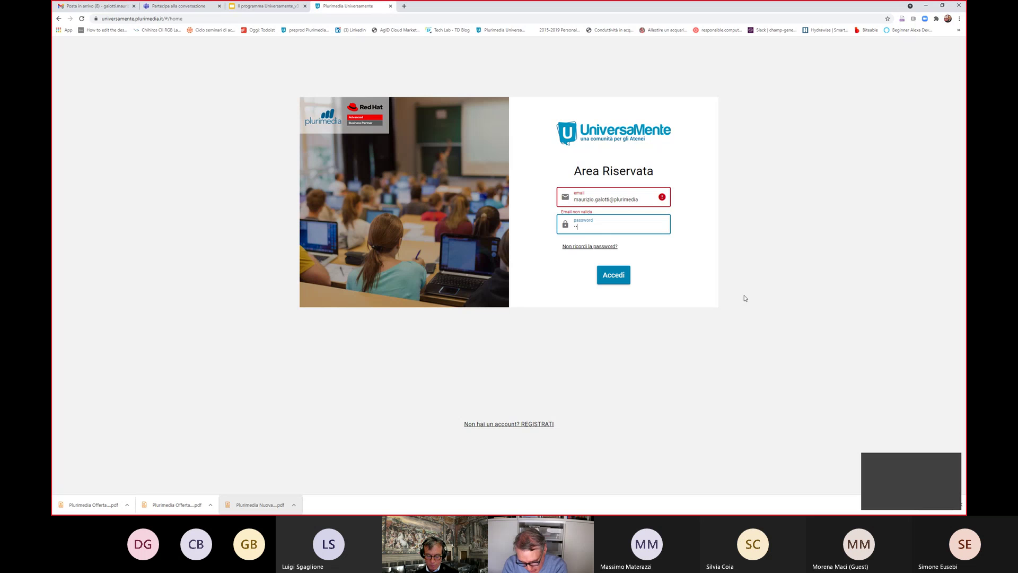
text(••••)
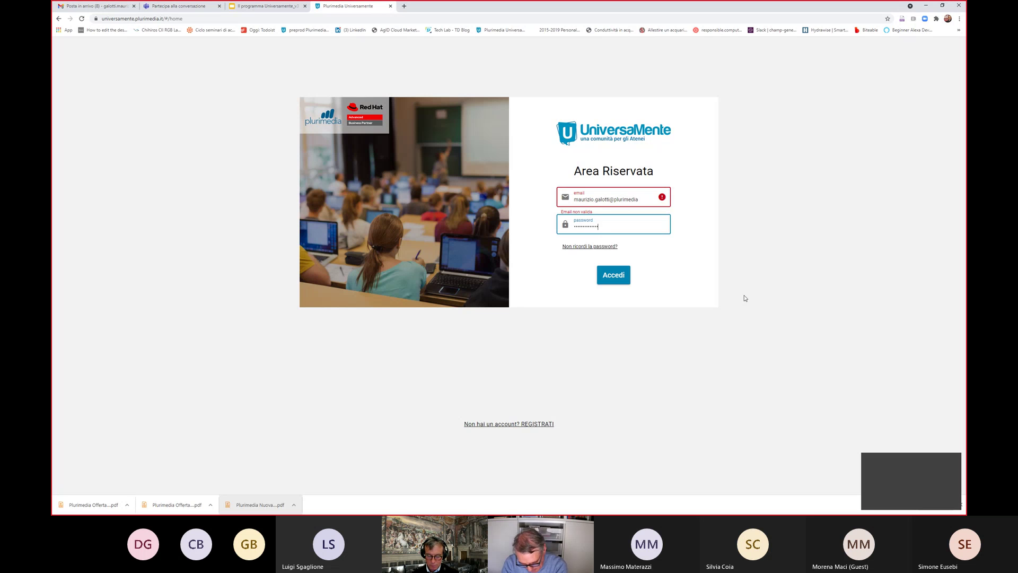
key(shift+Tab)
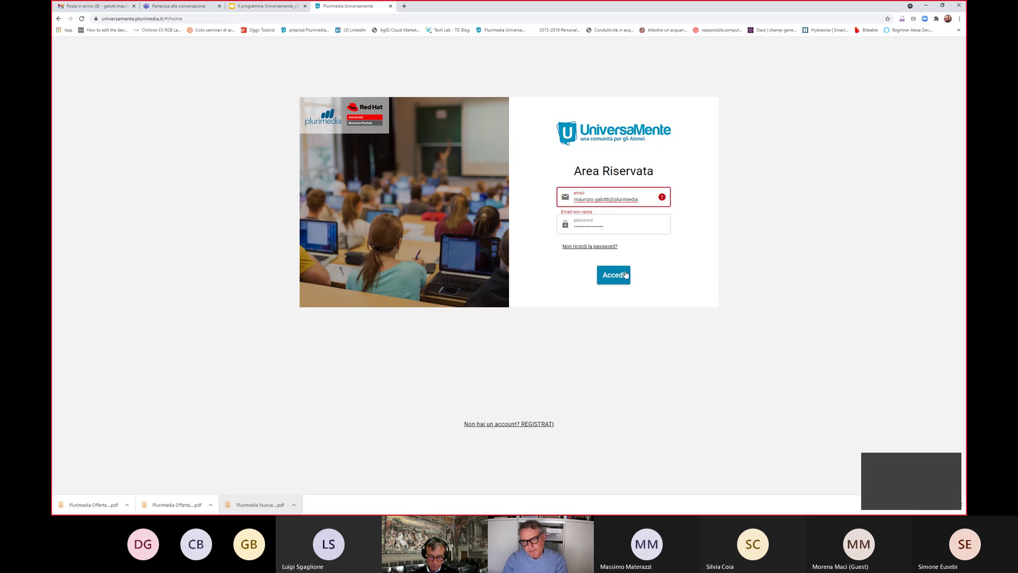
click(621, 229)
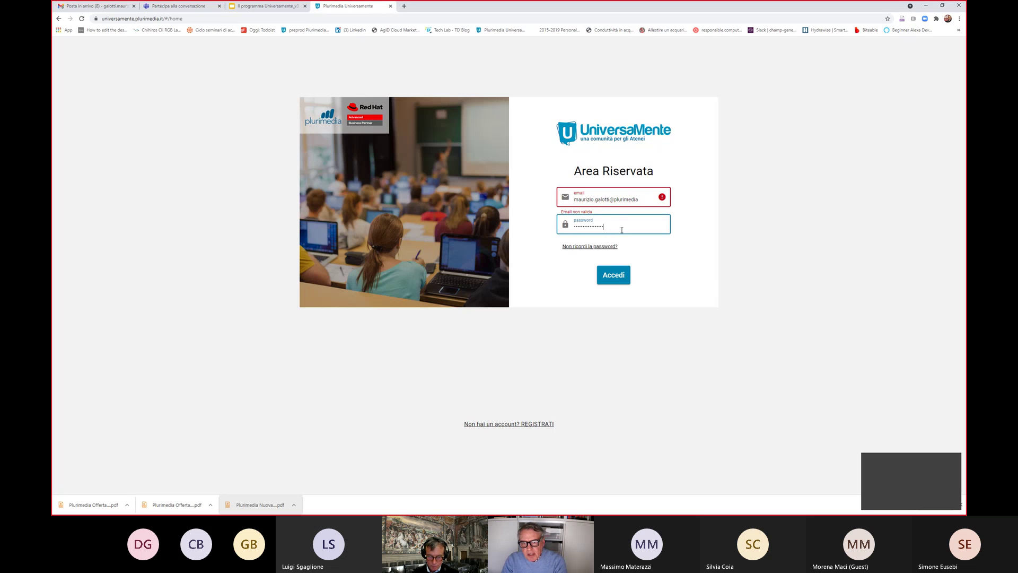
drag(622, 230, 565, 231)
click(651, 200)
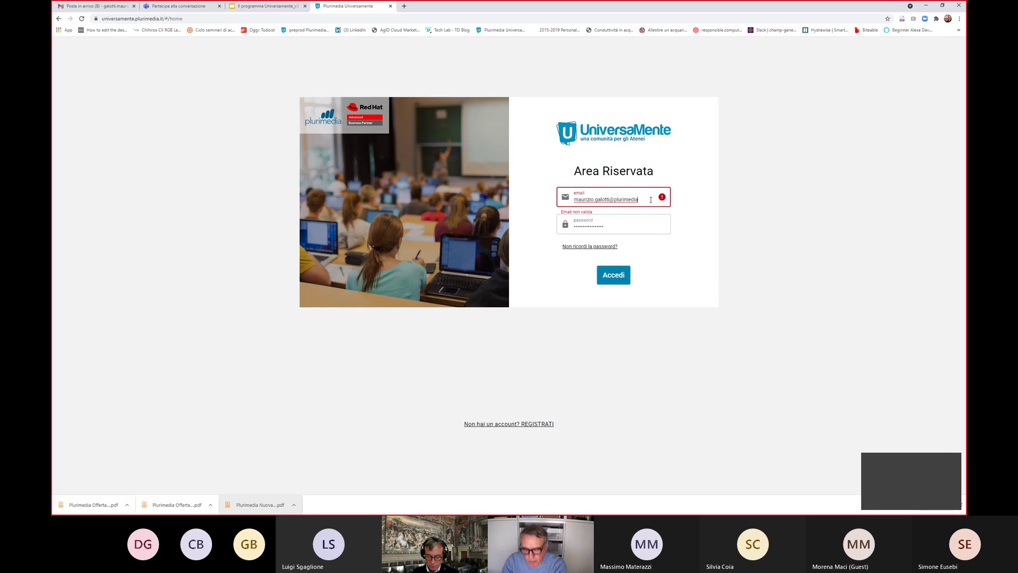
text(t)
key(Tab)
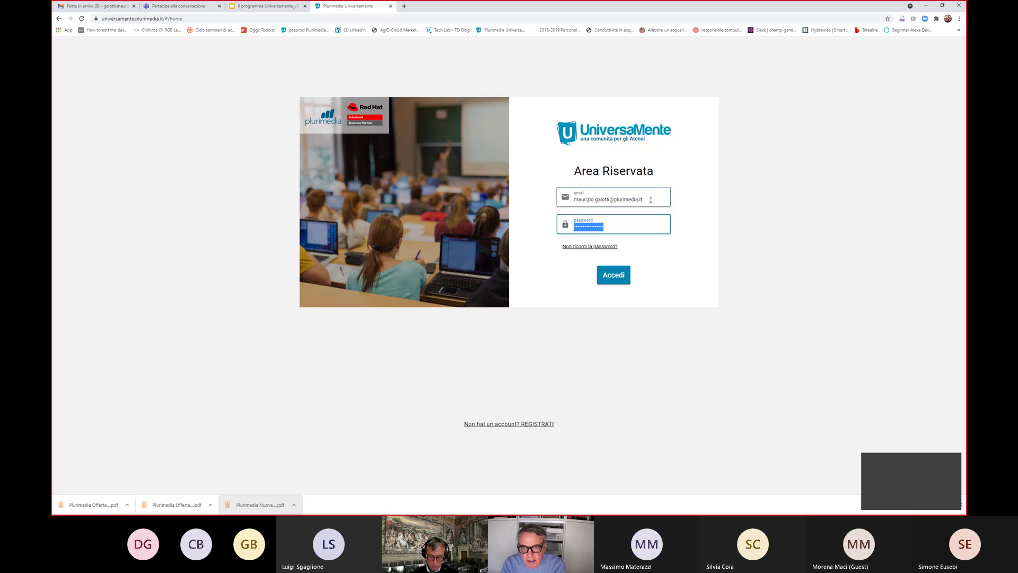
text(*)
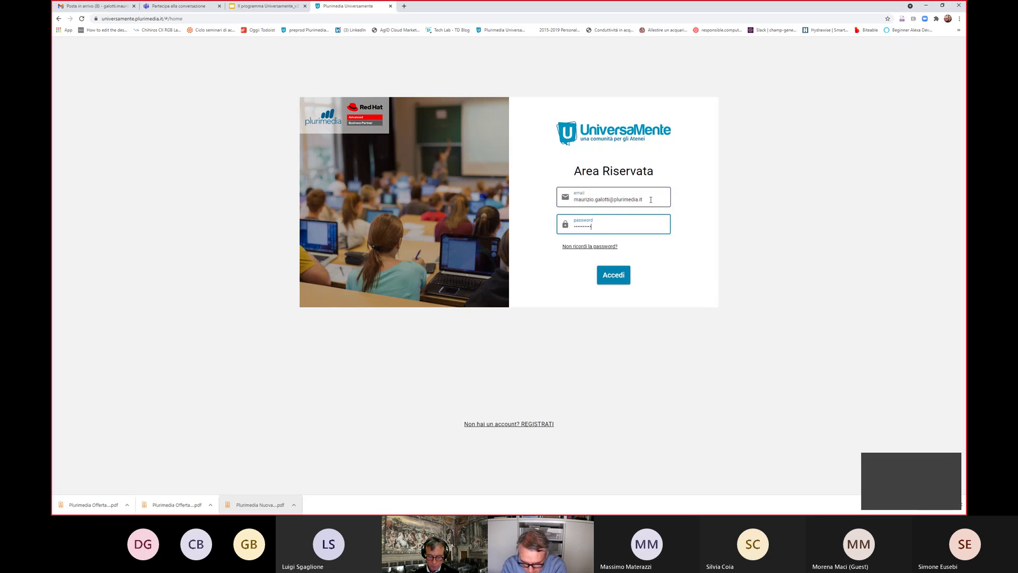
key(Return)
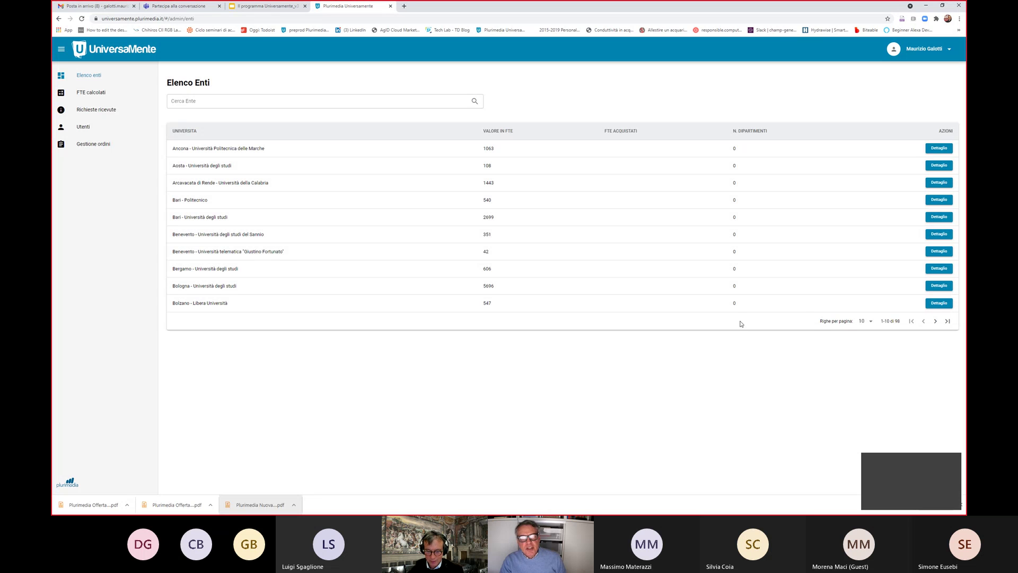
Open the Genova order from Gestione ordini and generate its CRUI order PDF
click(89, 144)
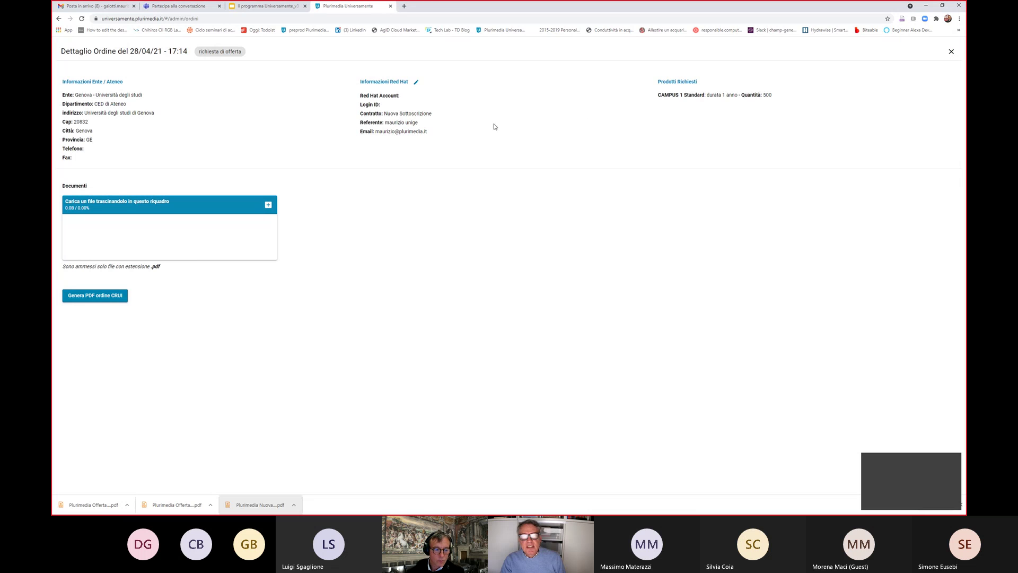
click(104, 296)
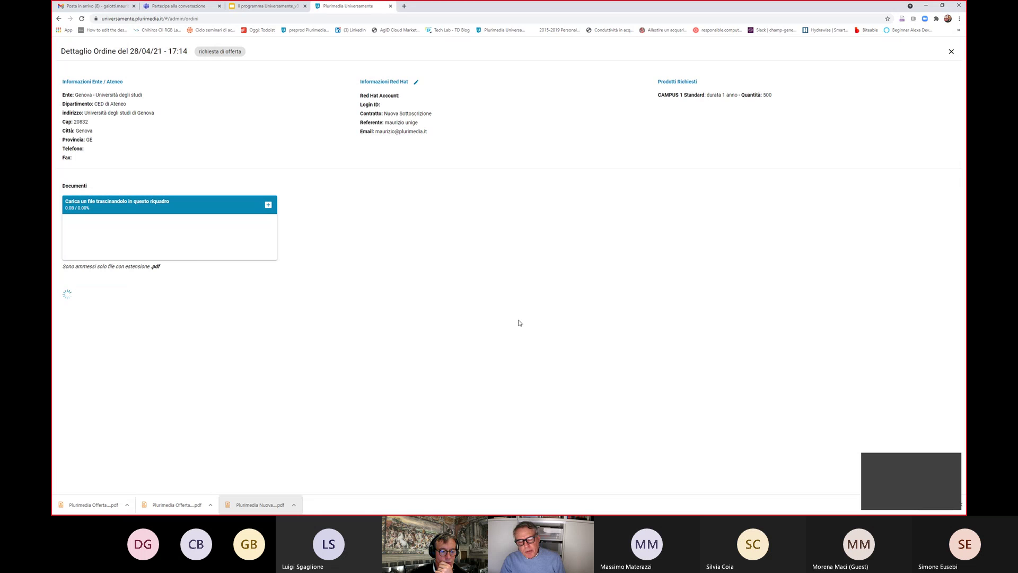
Open the downloaded CRUI order PDF (9.295,00 €) in Chrome, then return to the portal tab
click(128, 504)
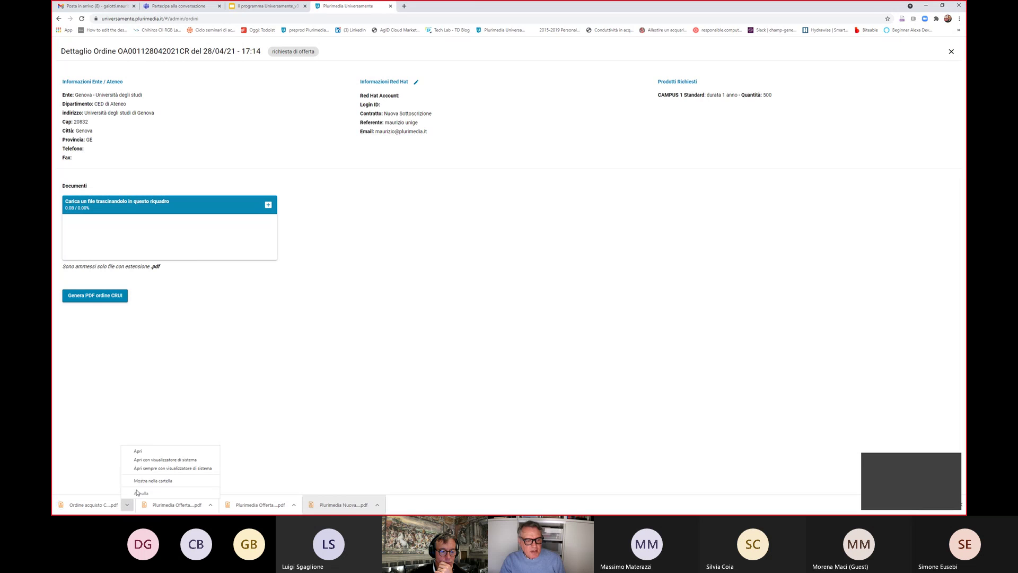
click(157, 451)
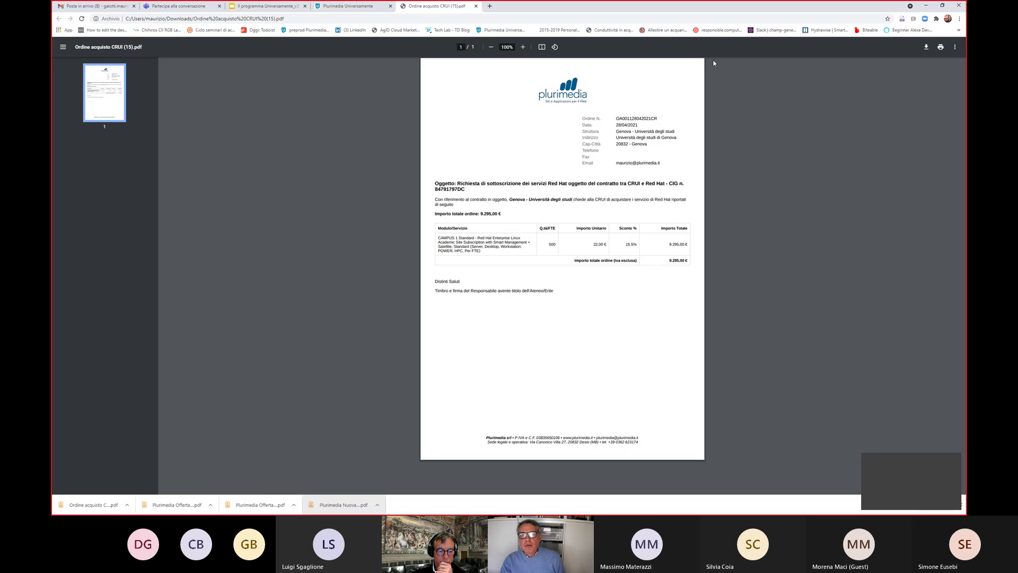
click(351, 6)
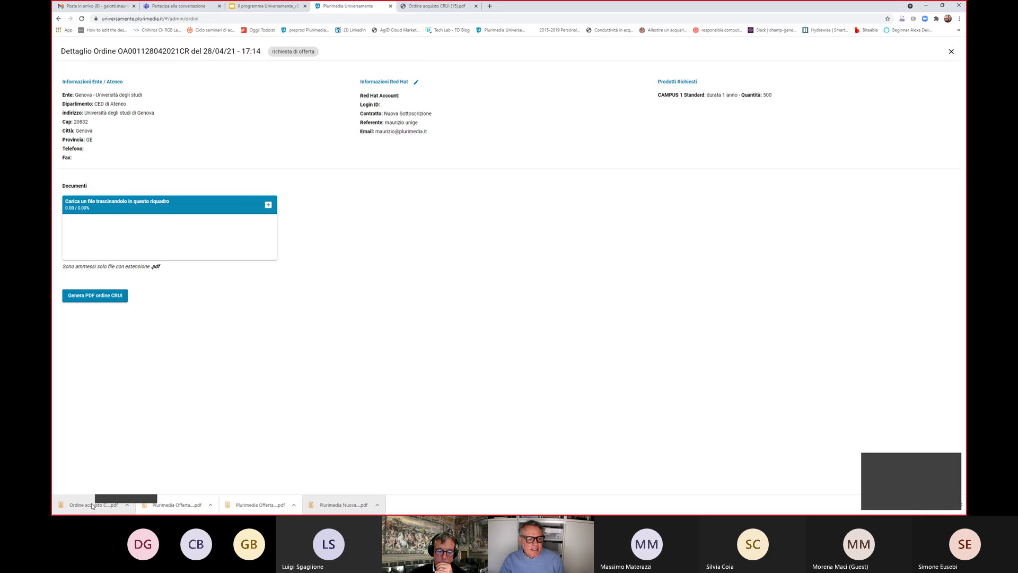
Upload the order PDF into the Genova order's Documenti box, then close the order detail
click(92, 505)
drag(92, 505, 153, 233)
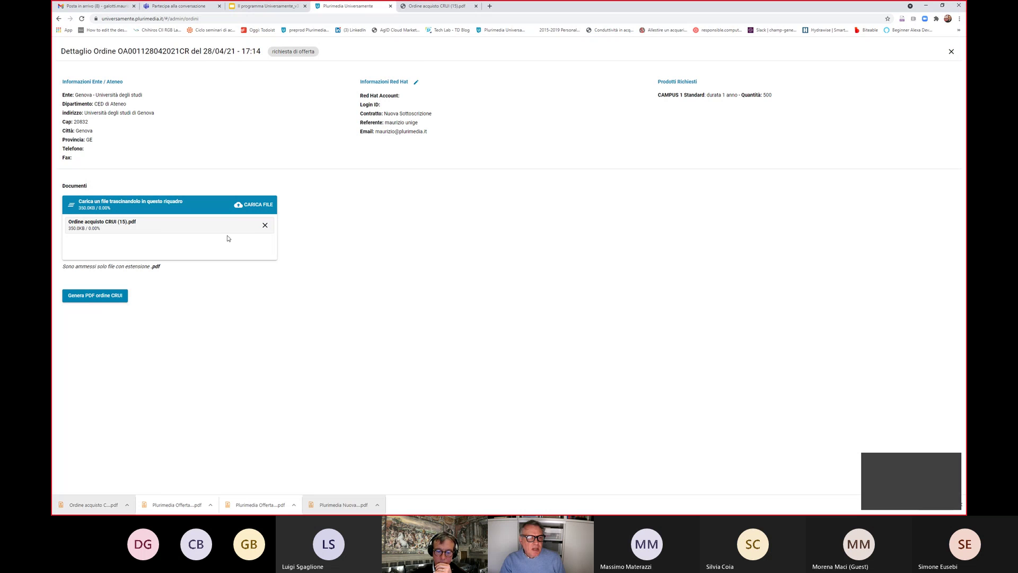
click(248, 205)
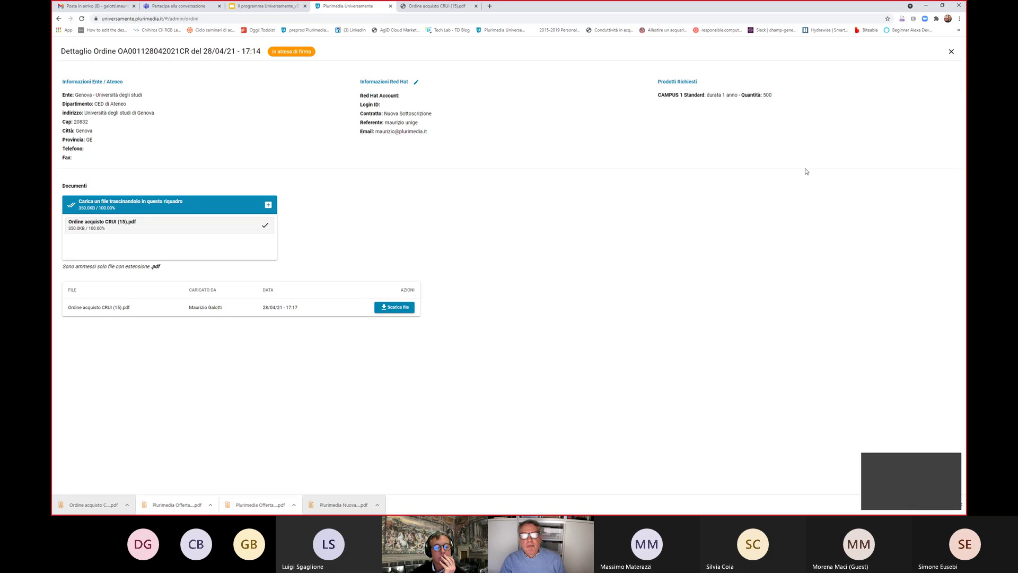
click(269, 7)
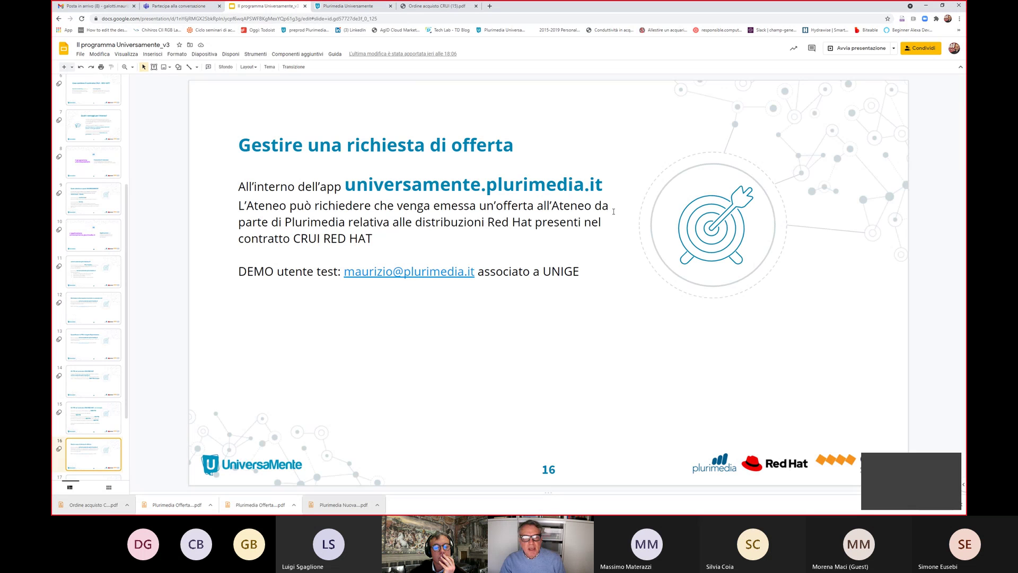
click(367, 6)
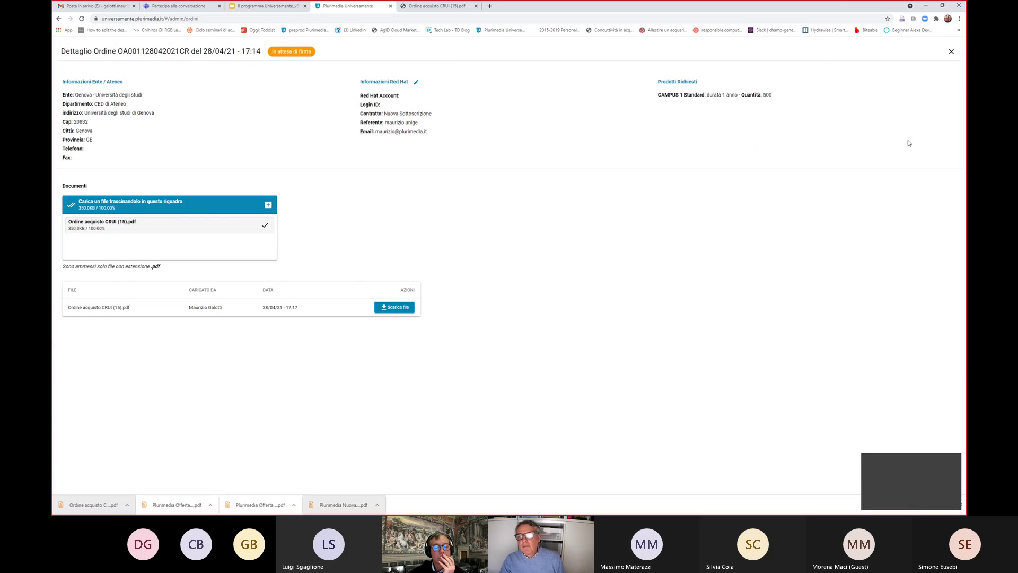
click(951, 52)
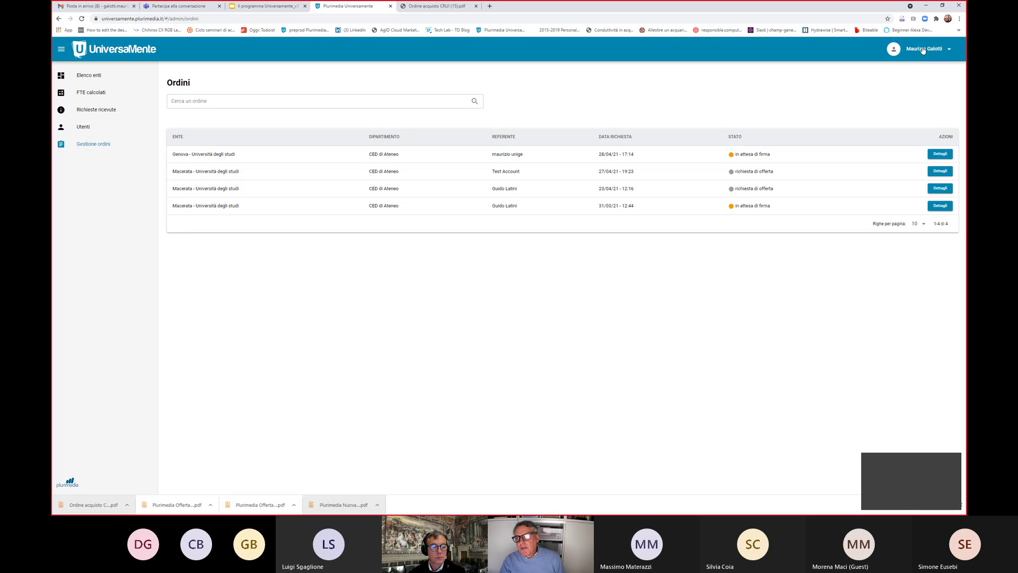
Log out of the admin account and log in with the Genova university user's e-mail and password
click(922, 48)
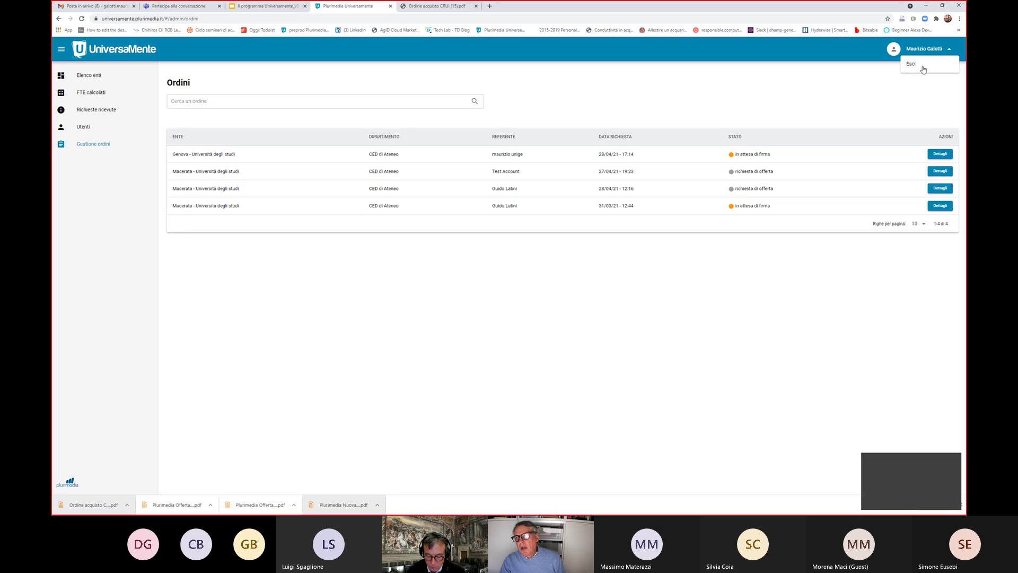
click(921, 69)
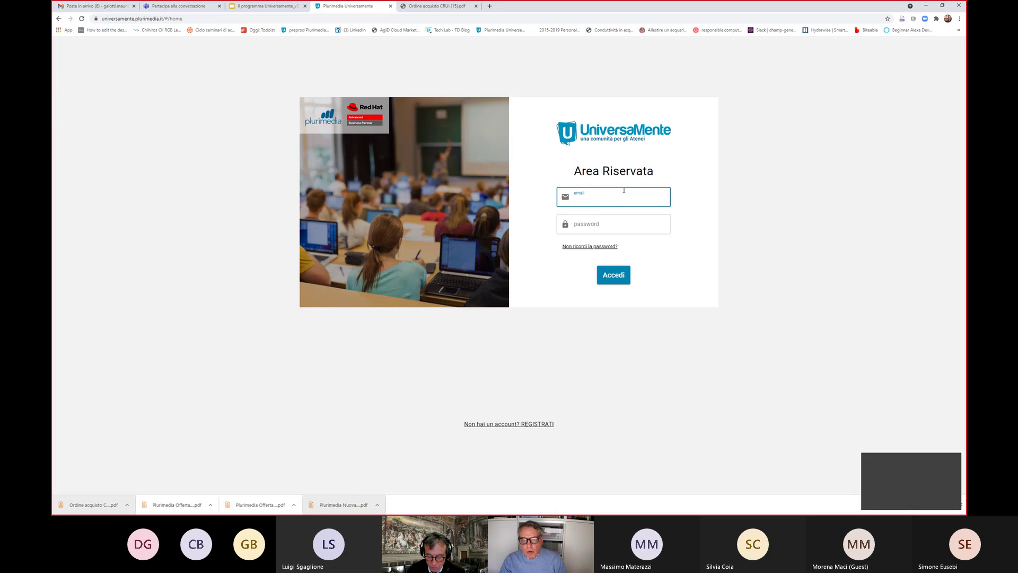
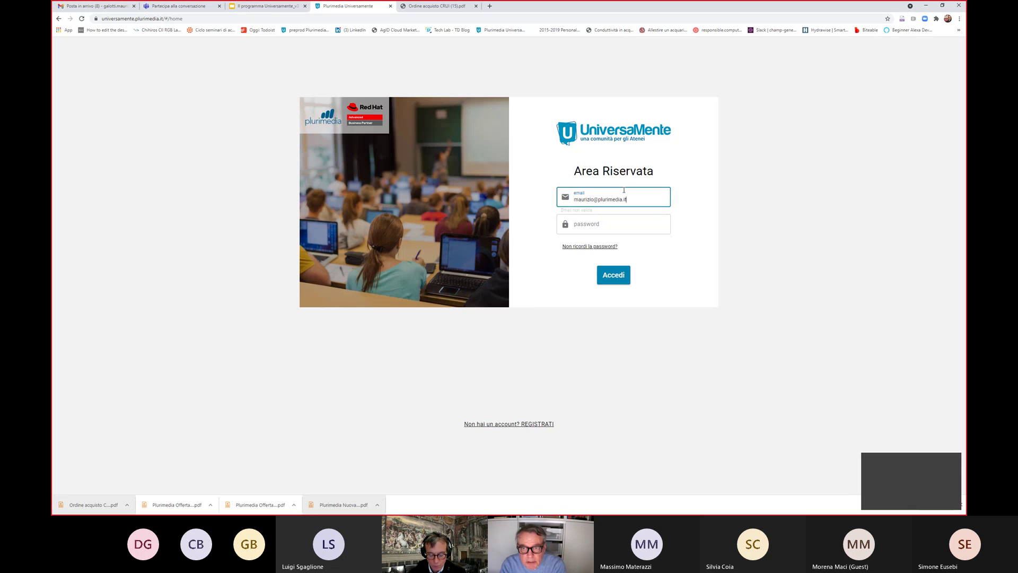
key(Tab)
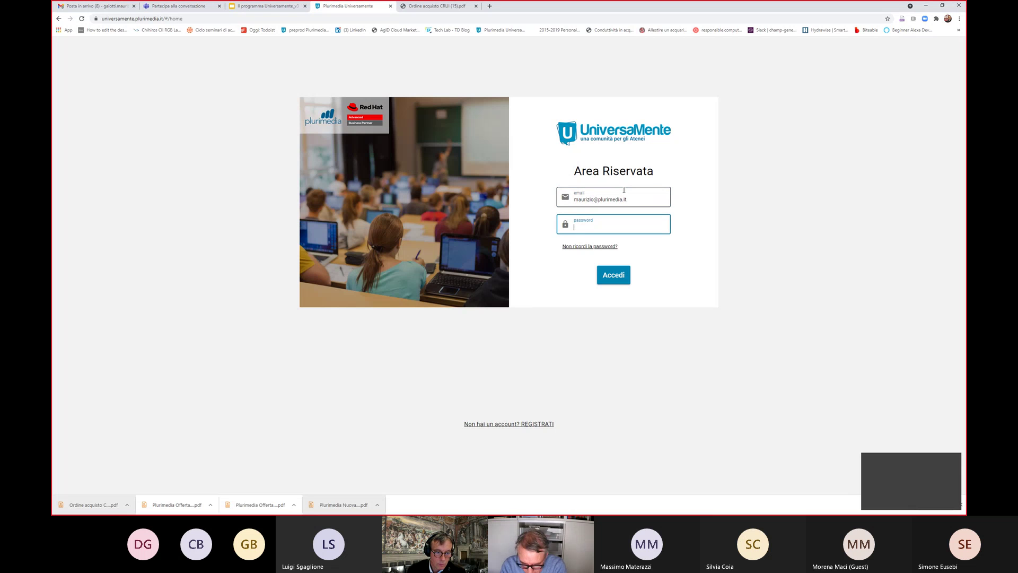
text(*******)
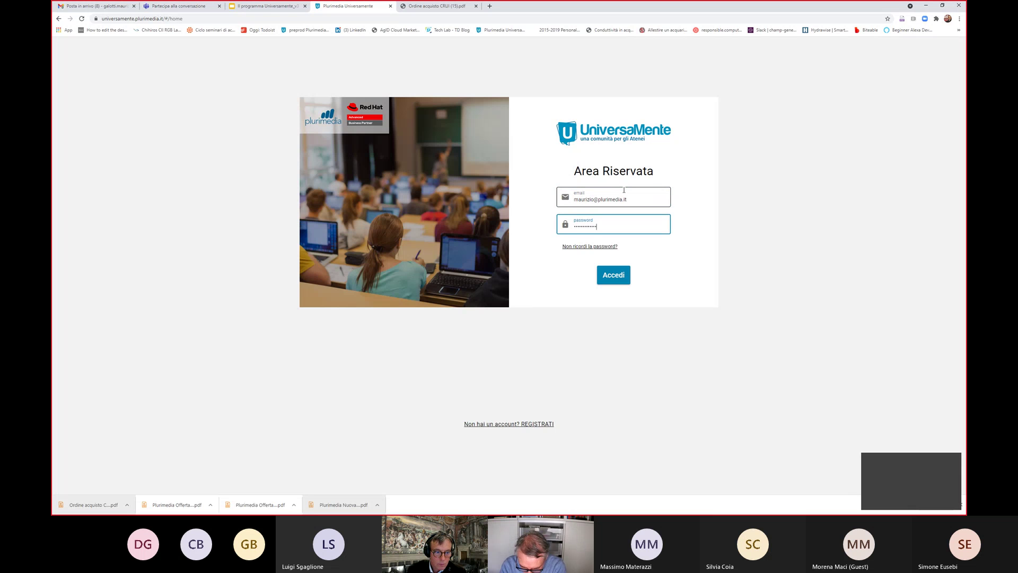
key(Return)
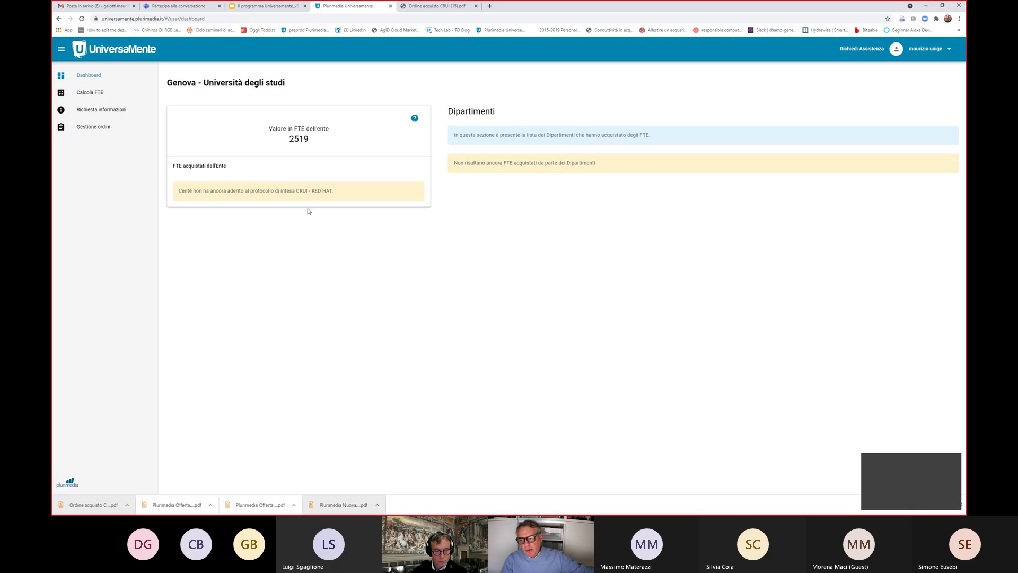
Open the pending Genova order's Dettagli, download and view its order PDF, then return to the portal
click(93, 127)
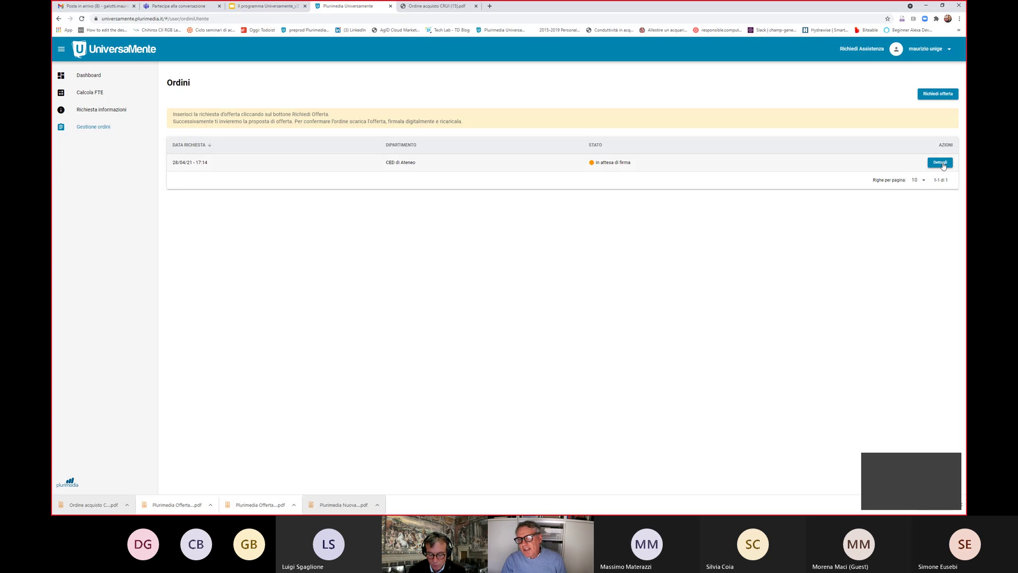
click(940, 163)
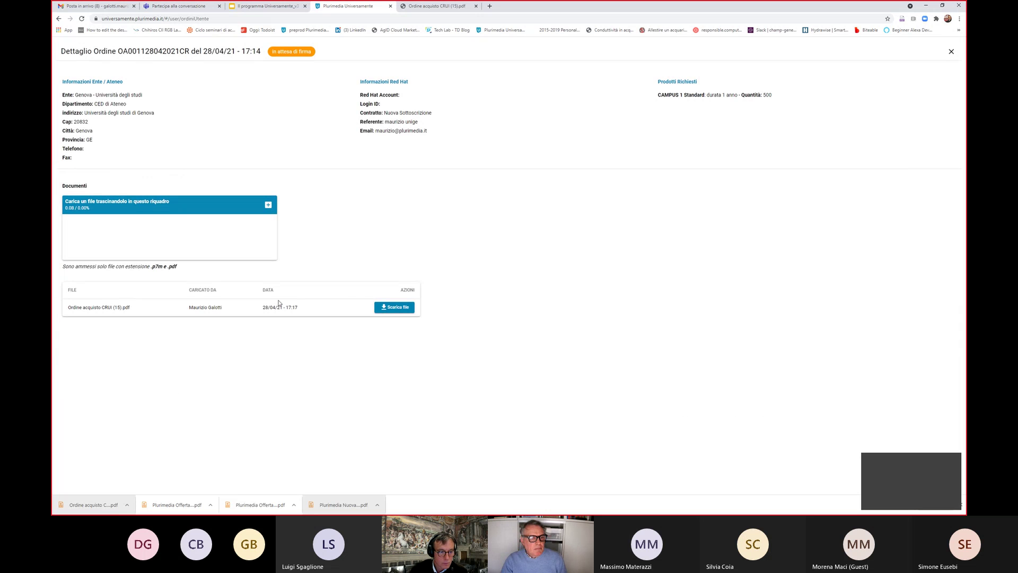
click(394, 307)
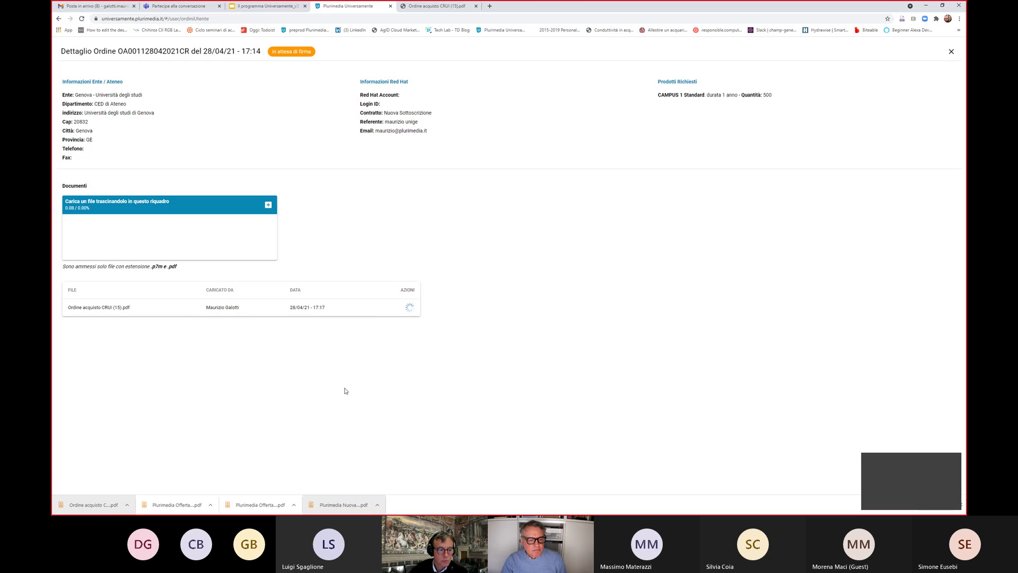
click(112, 505)
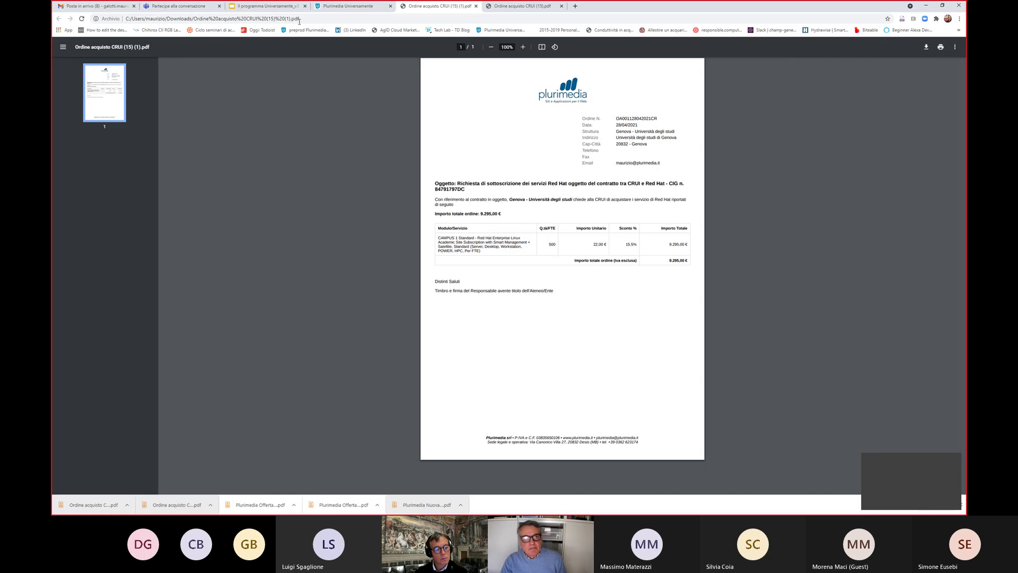
click(339, 7)
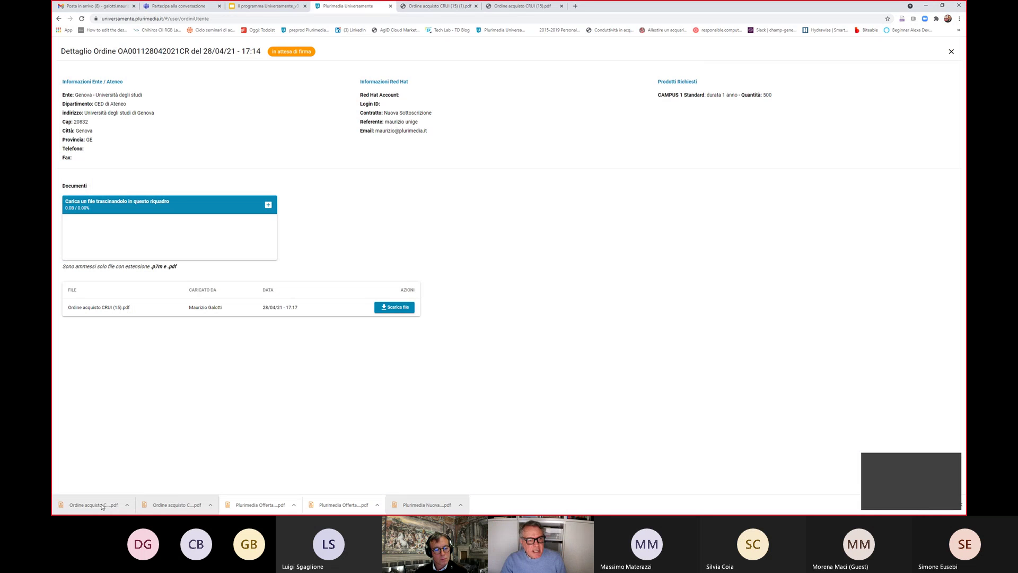
Upload the signed order PDF via CARICA FILE, then return to slide 16 of the presentation
drag(103, 506, 160, 244)
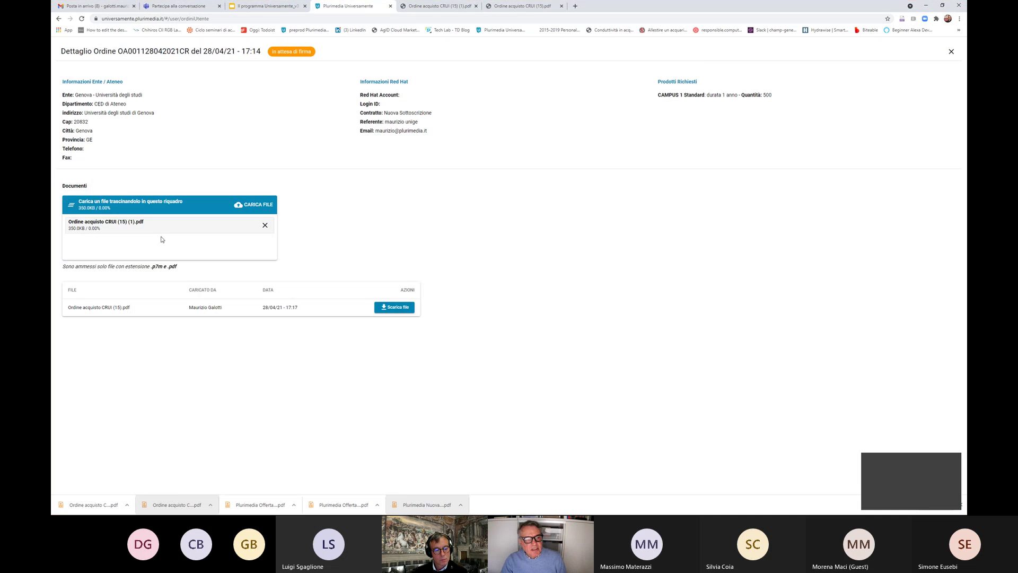
click(238, 206)
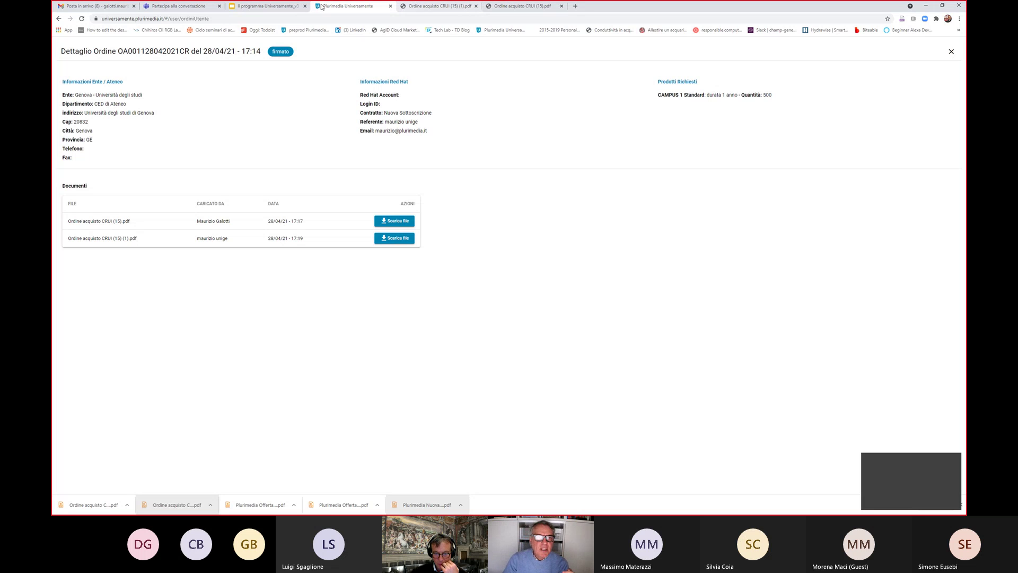
click(278, 8)
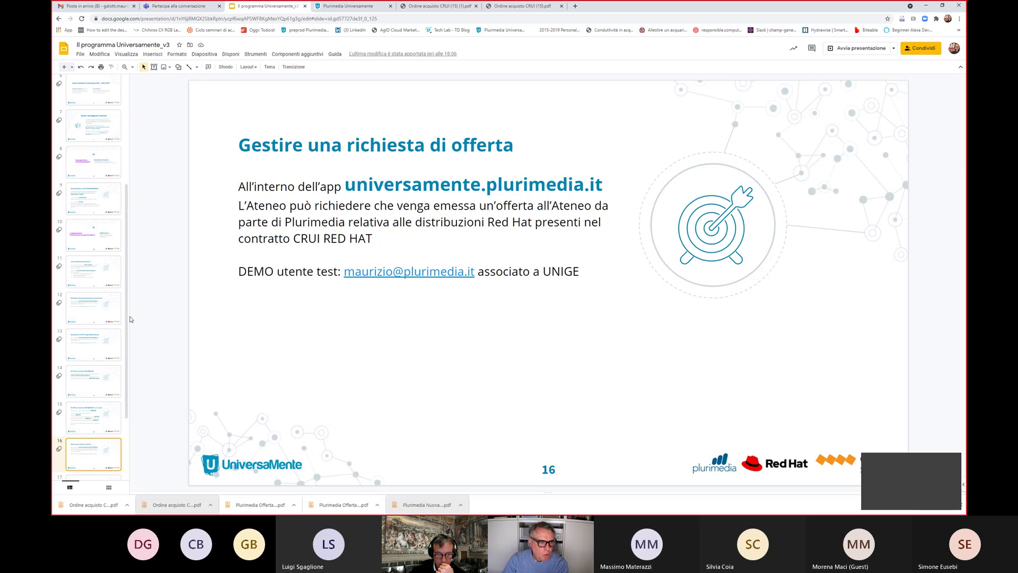
scroll(129, 335, down, 1)
scroll(129, 335, down, 2)
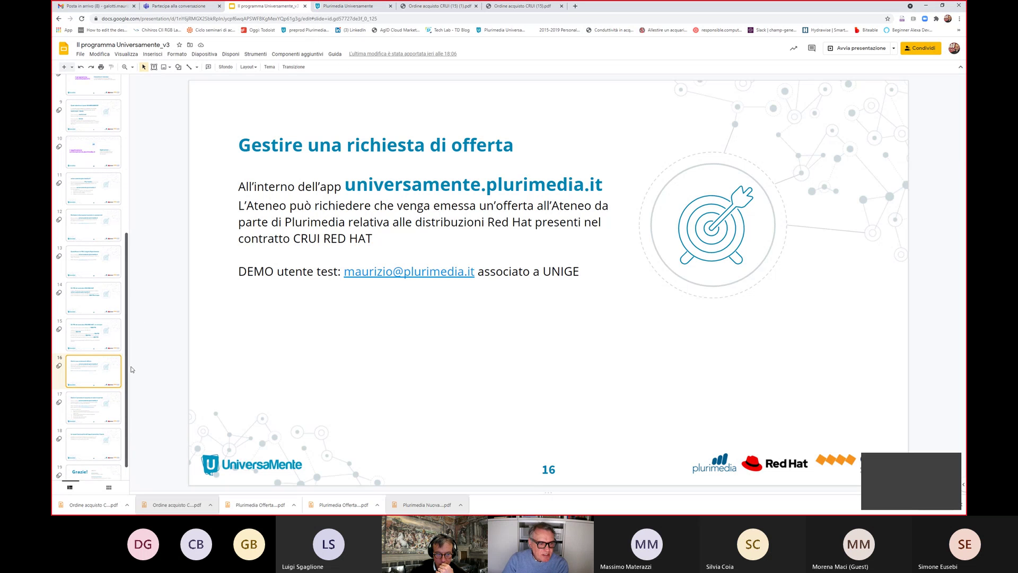